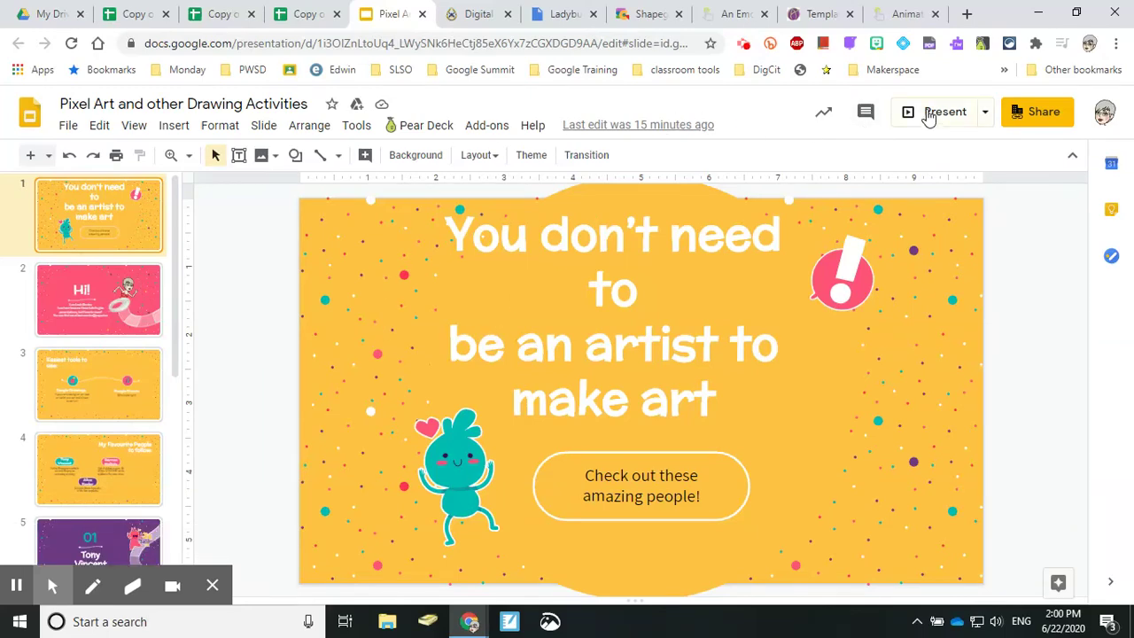
Present the deck full screen and step through to slide 5, the Shapegrams.com slide.
left_click(928, 114)
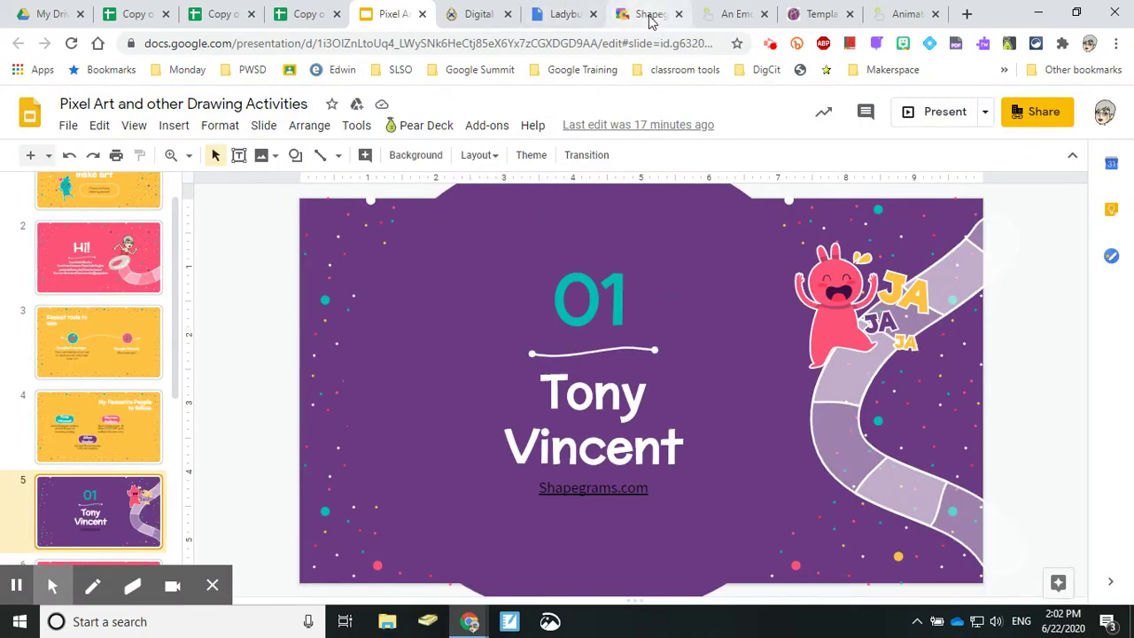
Switch to the Shapegrams.com tab and scroll down to its Anatomy section, then back to the top.
left_click(647, 14)
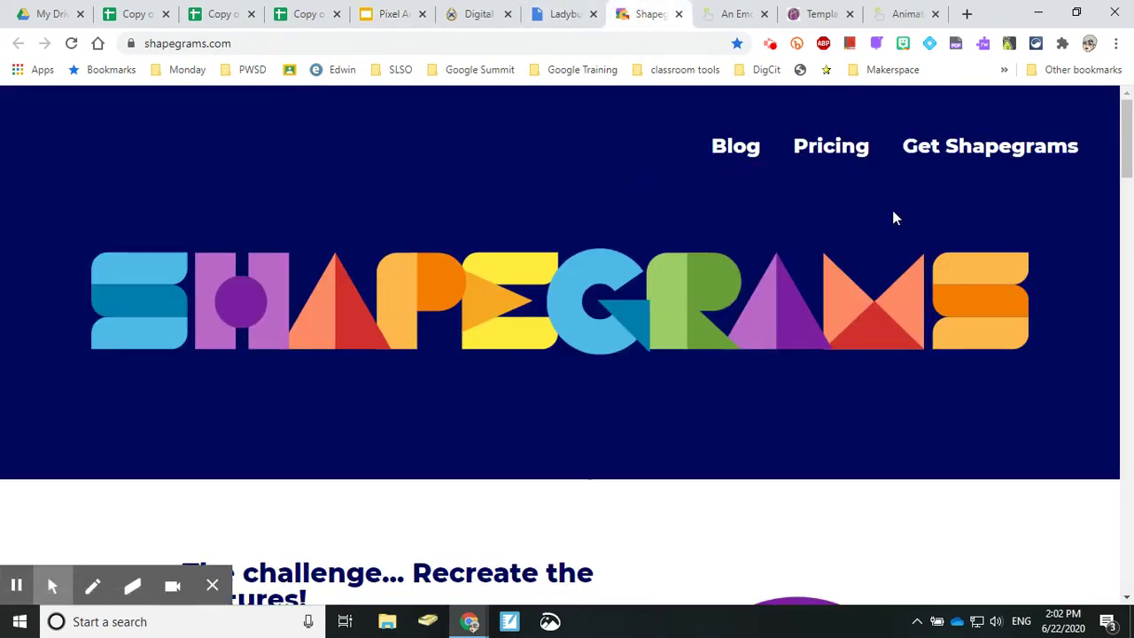
scroll(1025, 248, "down", 1)
scroll(1025, 226, "up", 1)
scroll(960, 301, "down", 5)
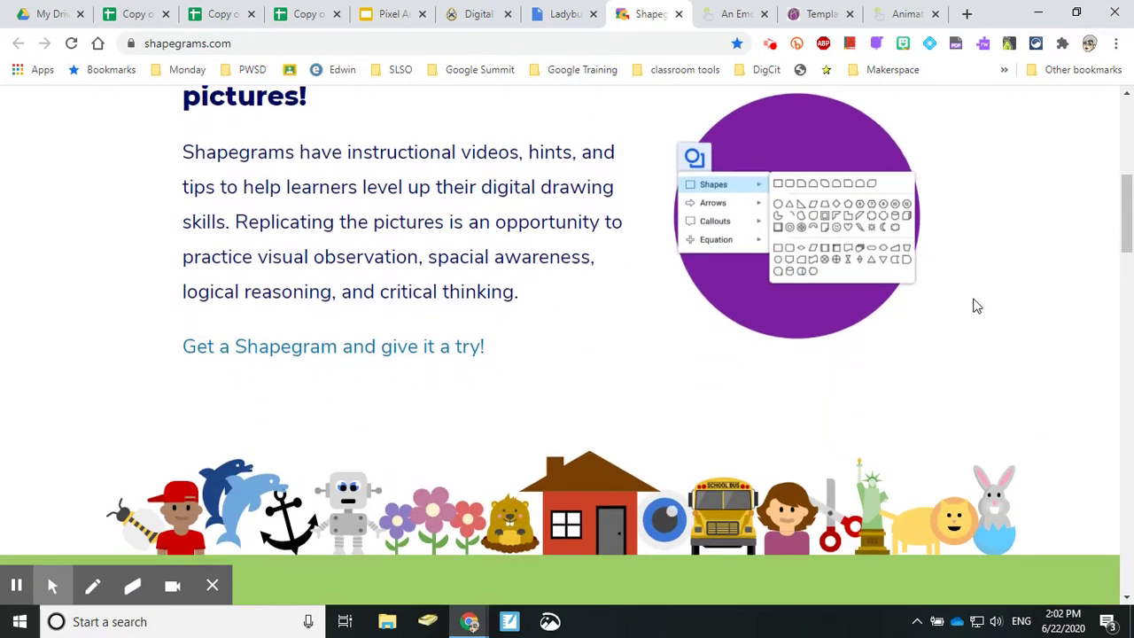
scroll(976, 306, "down", 5)
scroll(1003, 293, "down", 3)
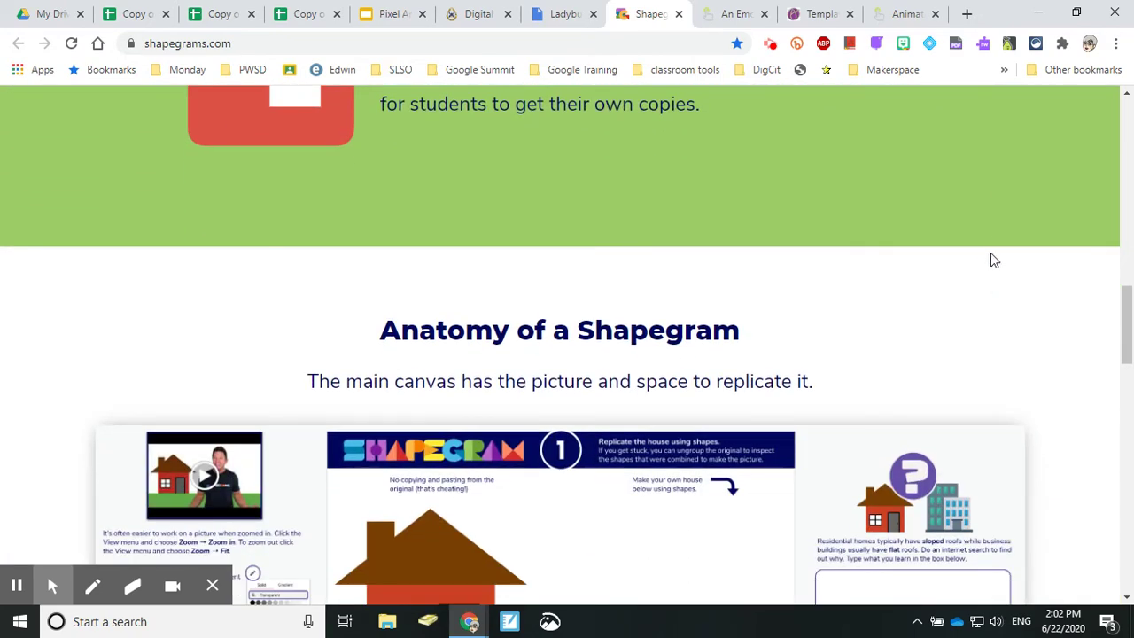
scroll(1132, 238, "down", 2)
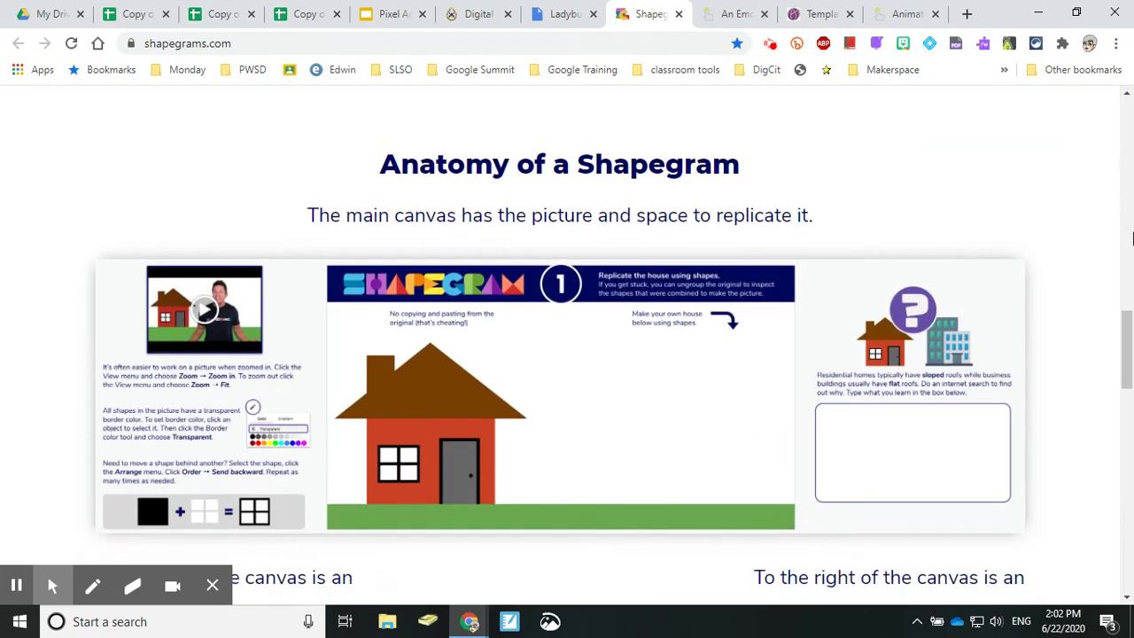
scroll(1132, 238, "down", 1)
scroll(1128, 266, "down", 1)
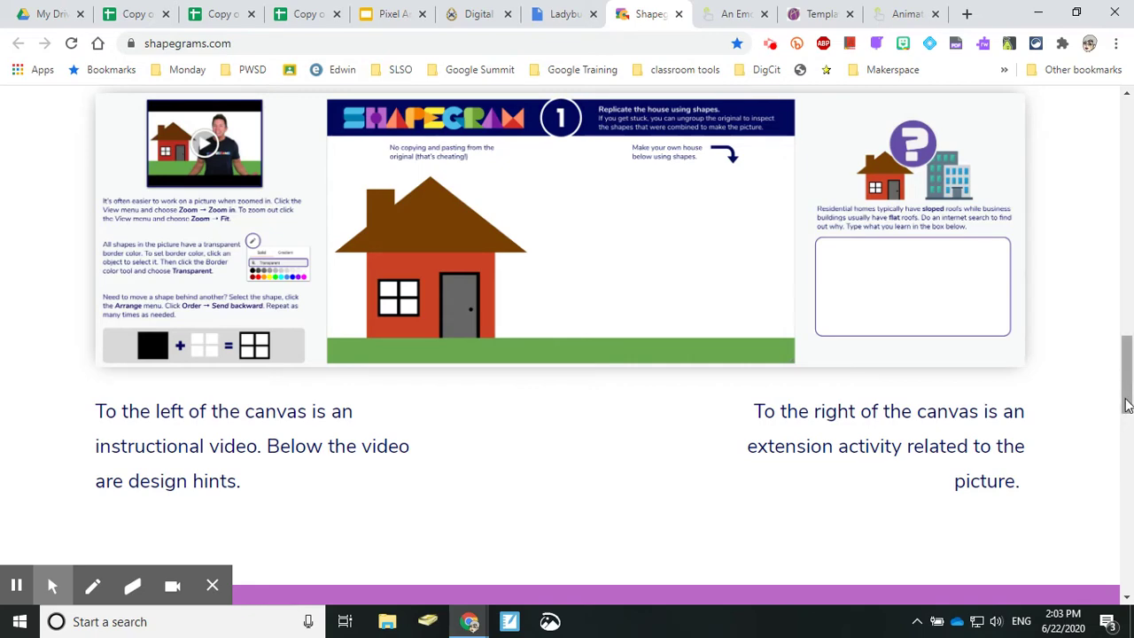
left_click_drag(1126, 404, 1127, 174)
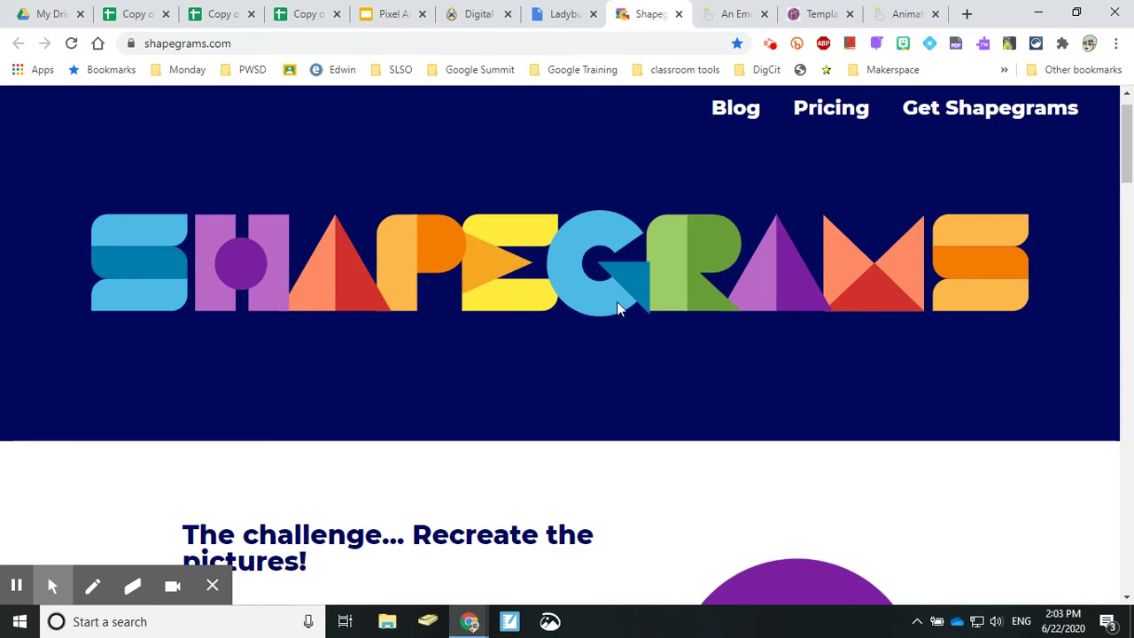
Switch to the 'An Emoji Education' blog post and scroll through it and back up.
left_click(718, 16)
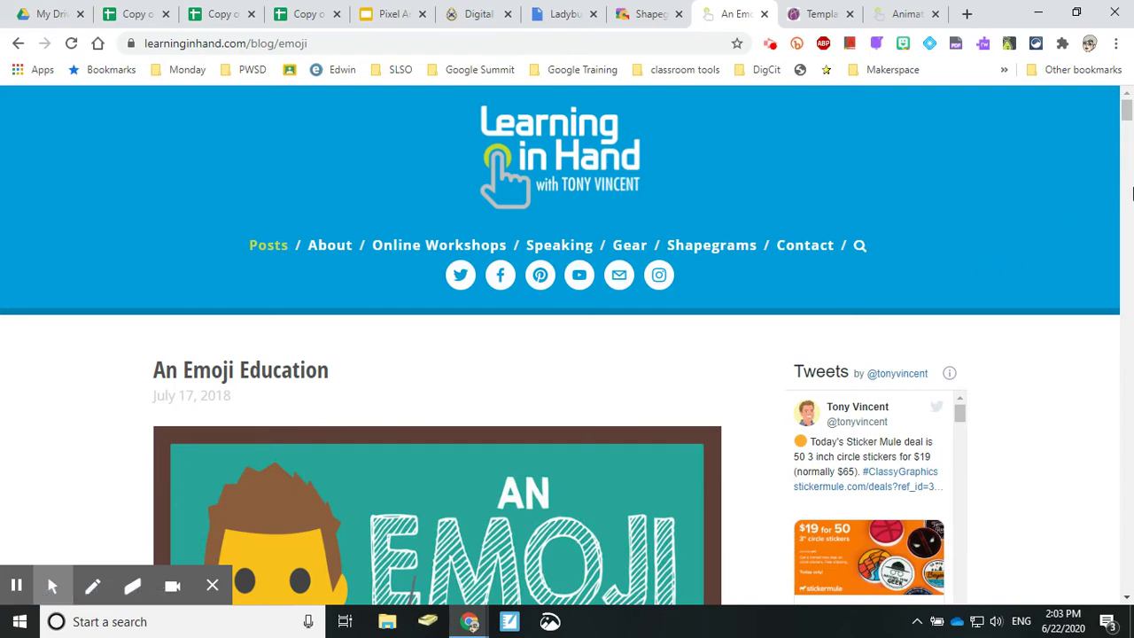
scroll(1006, 313, "down", 2)
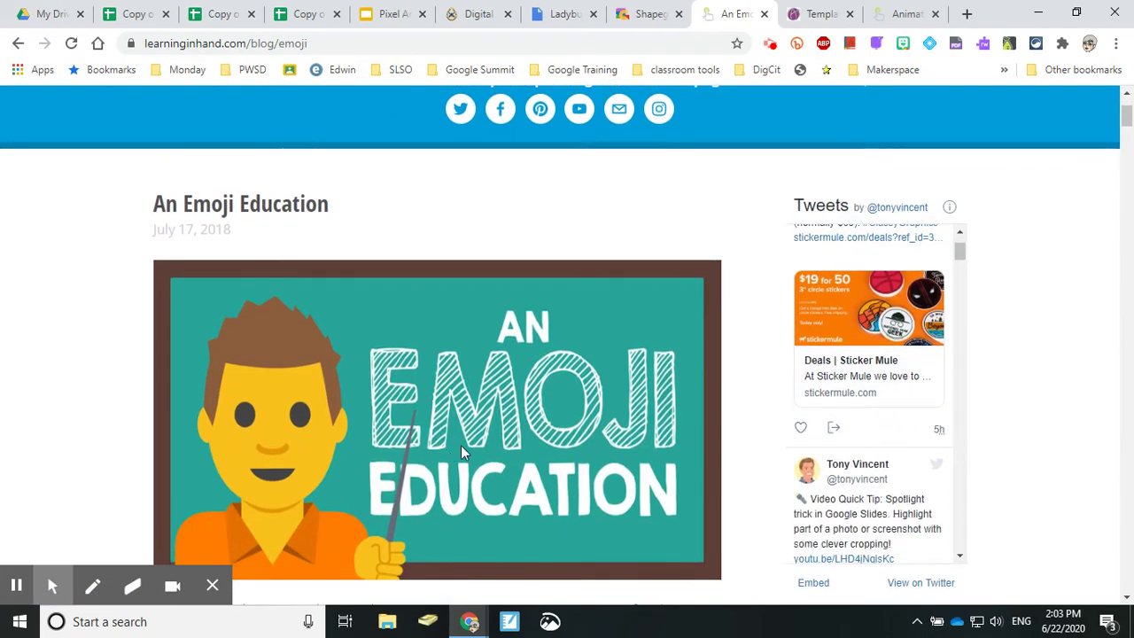
scroll(436, 465, "down", 6)
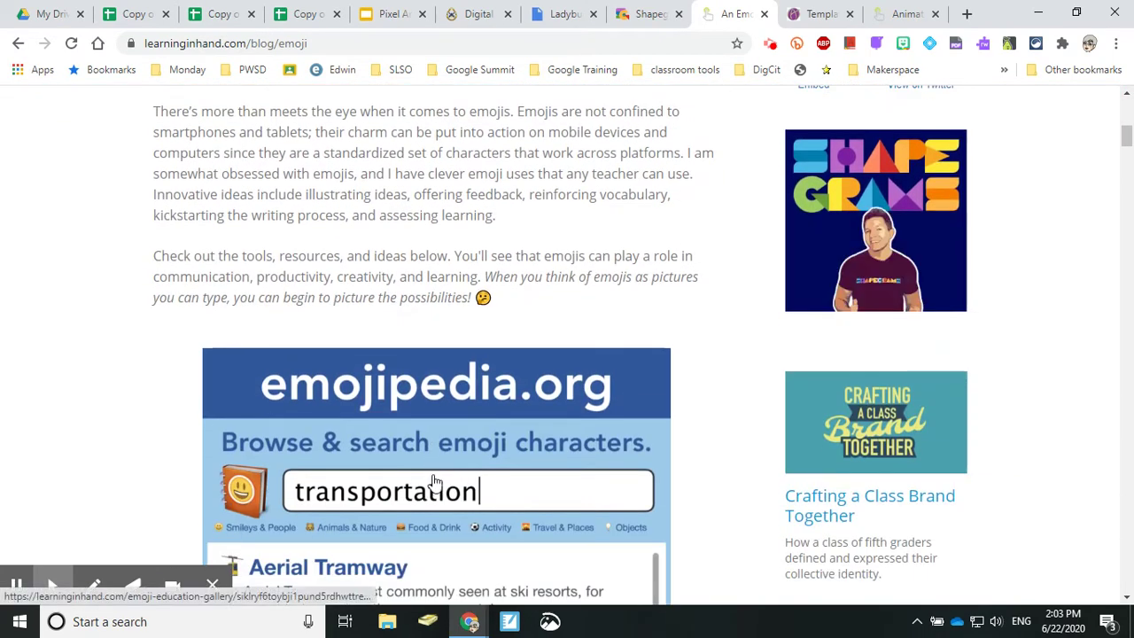
scroll(440, 468, "up", 8)
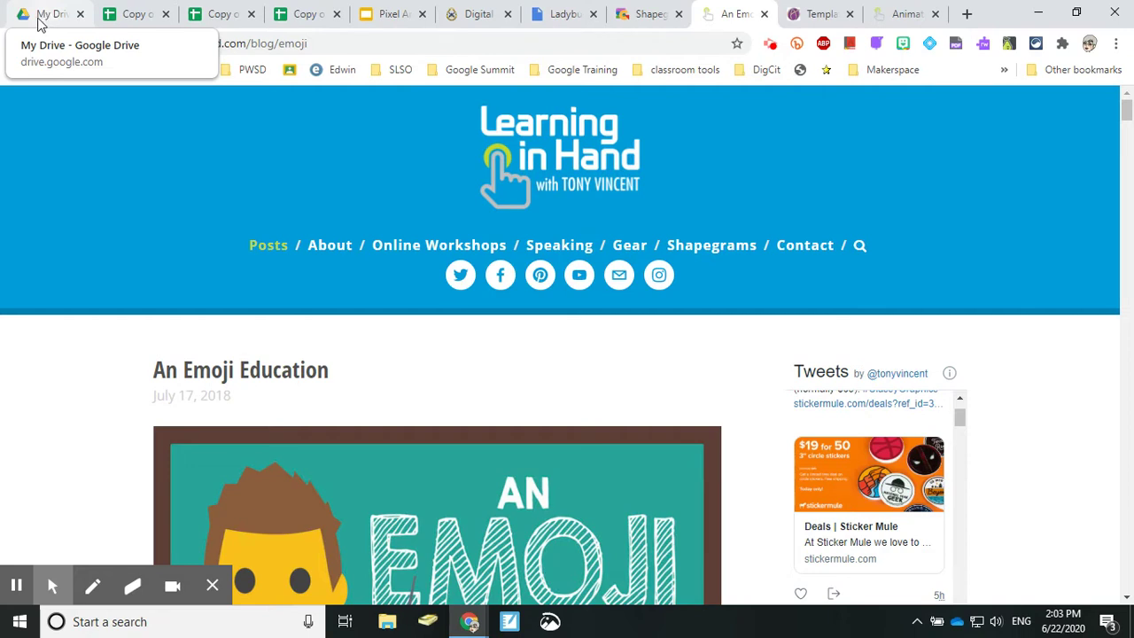
In 'cartoon me', move the photo aside to reveal the traced shapes, undo, then return to the deck.
left_click(40, 23)
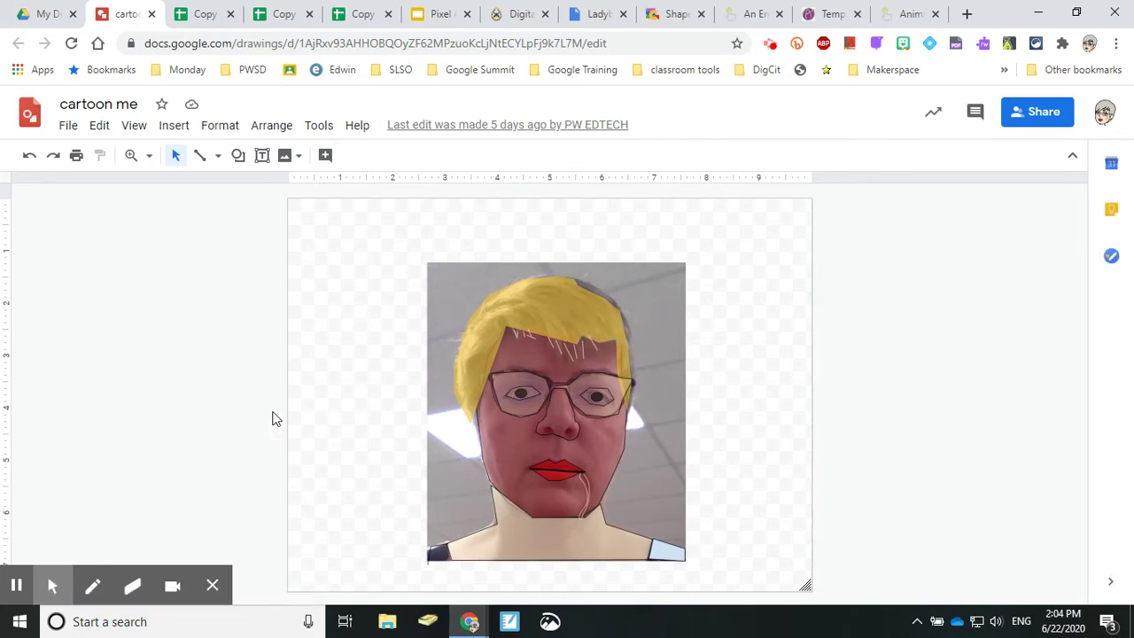
left_click(217, 156)
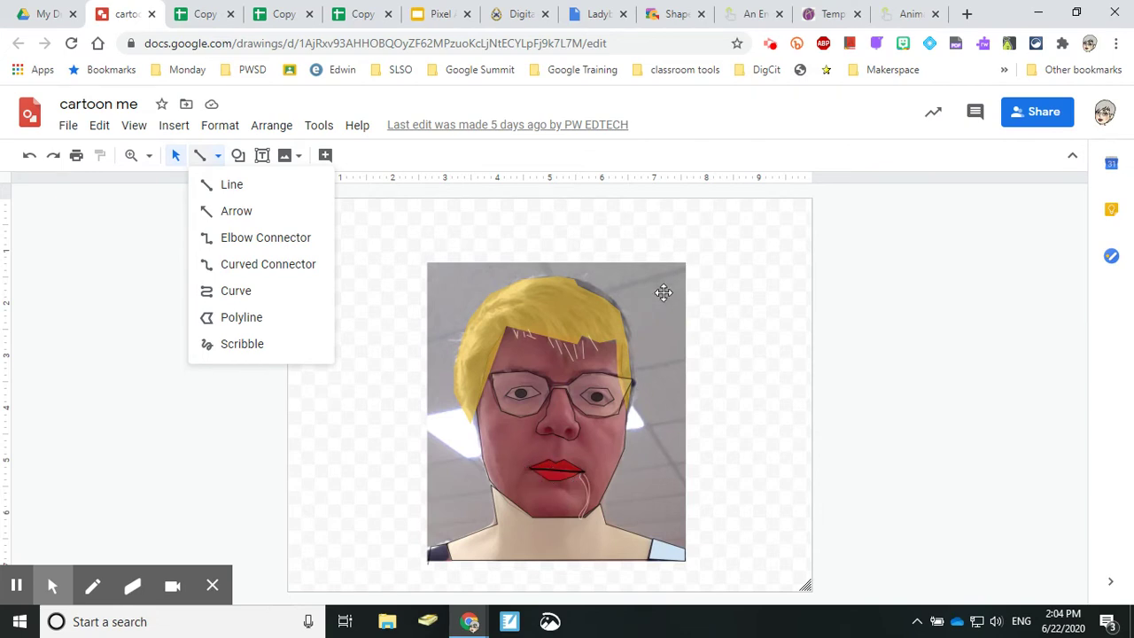
left_click_drag(668, 279, 1036, 280)
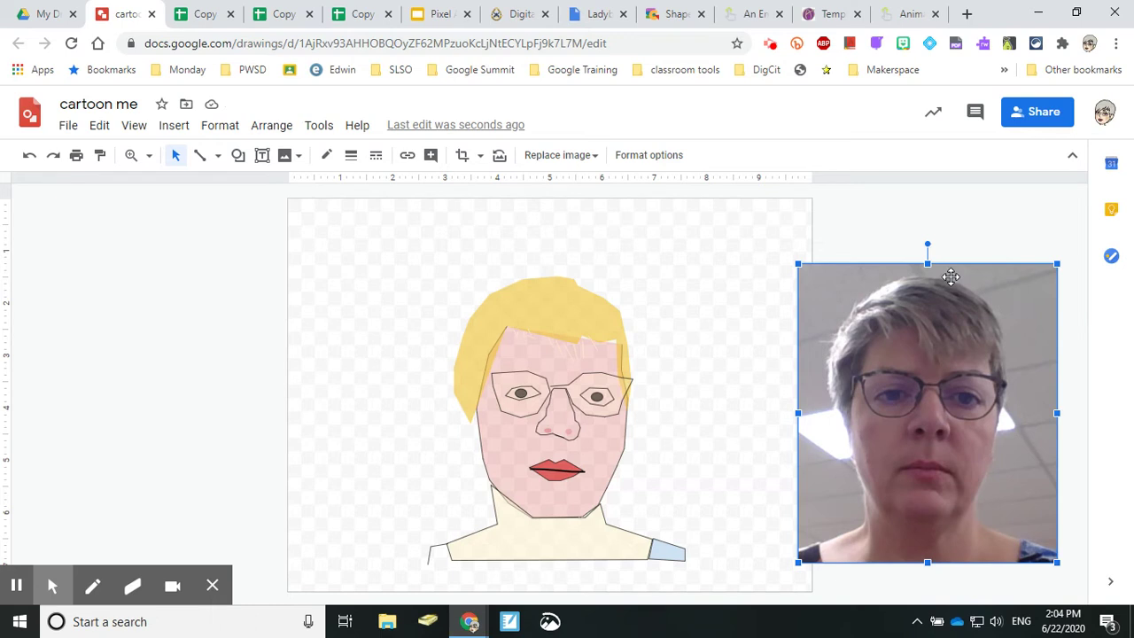
key("ctrl+z")
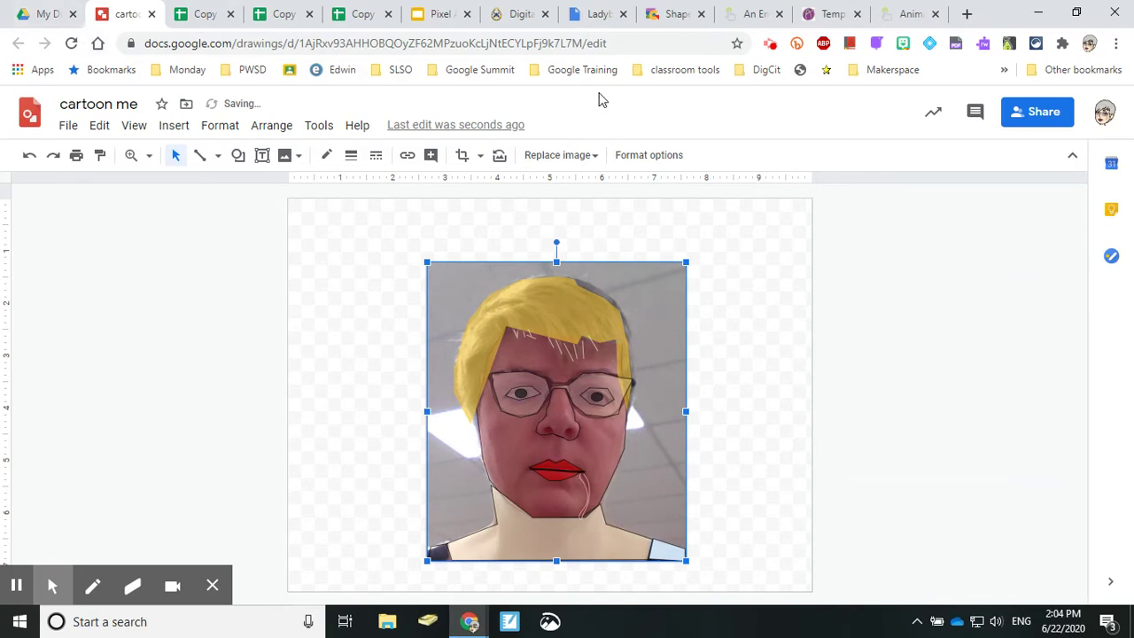
left_click(434, 14)
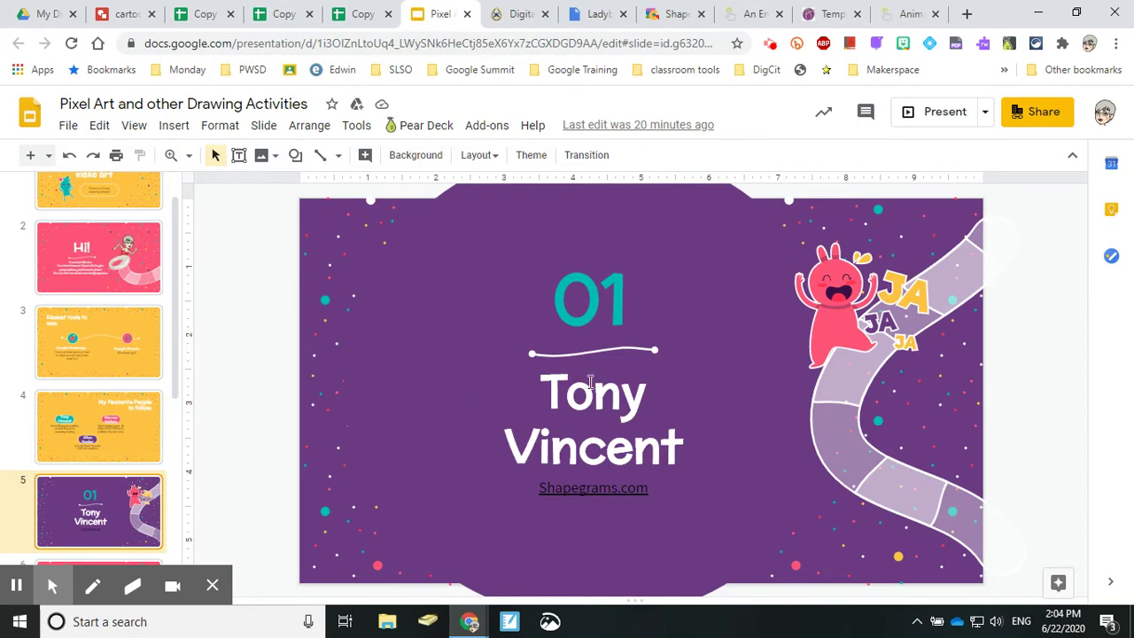
Advance to slide 6 and follow its Digital Art and Design Site link to the Color Theory page.
key("Down")
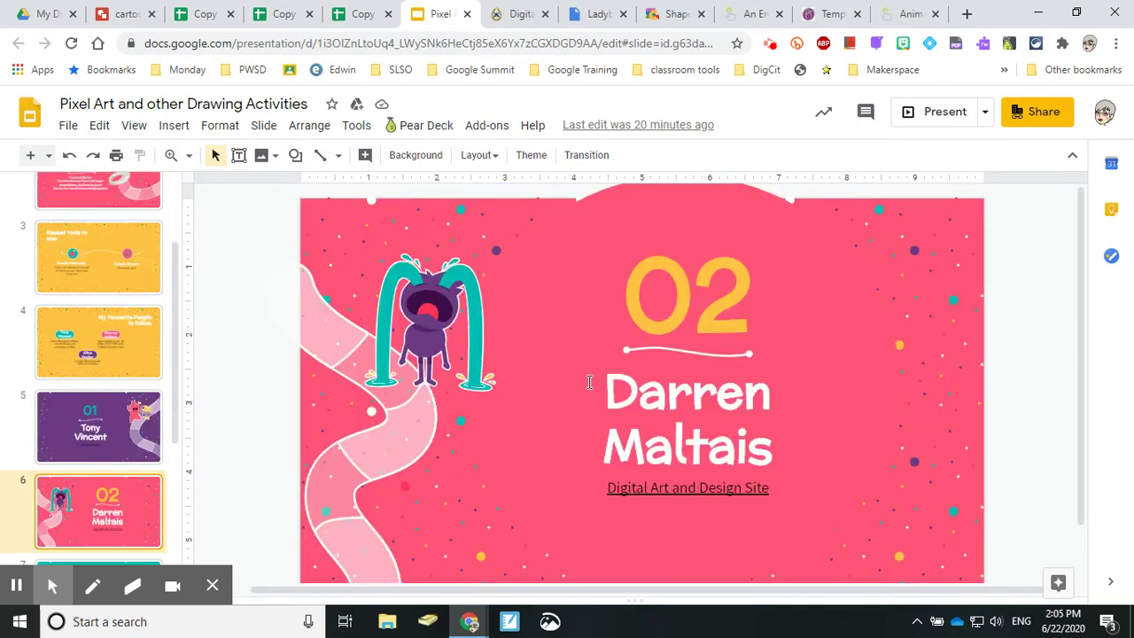
left_click(661, 490)
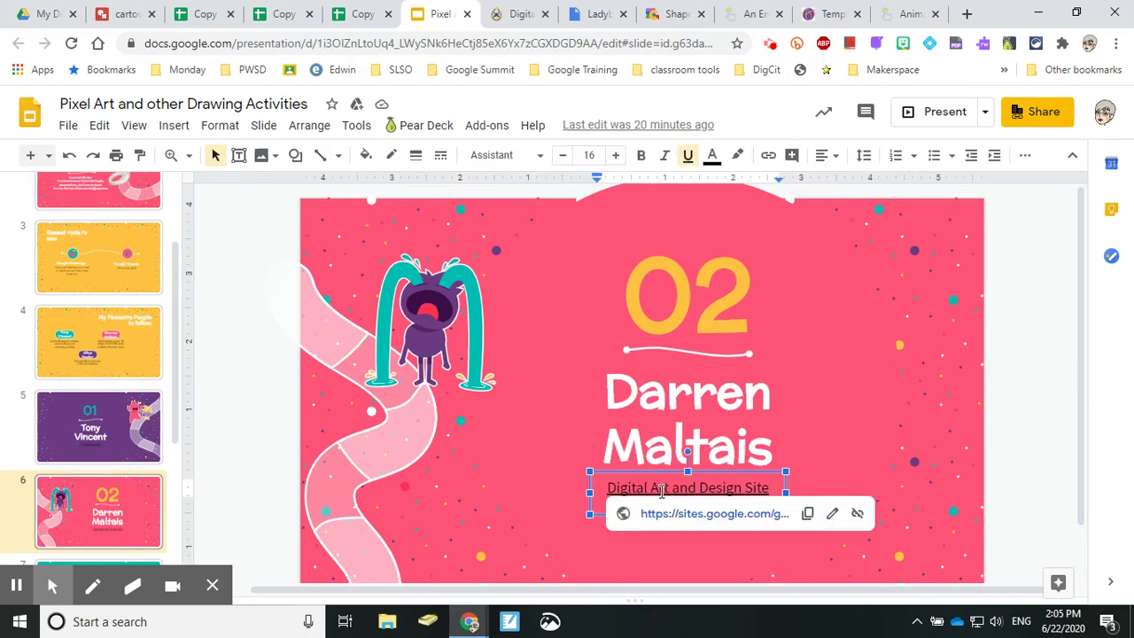
left_click(696, 511)
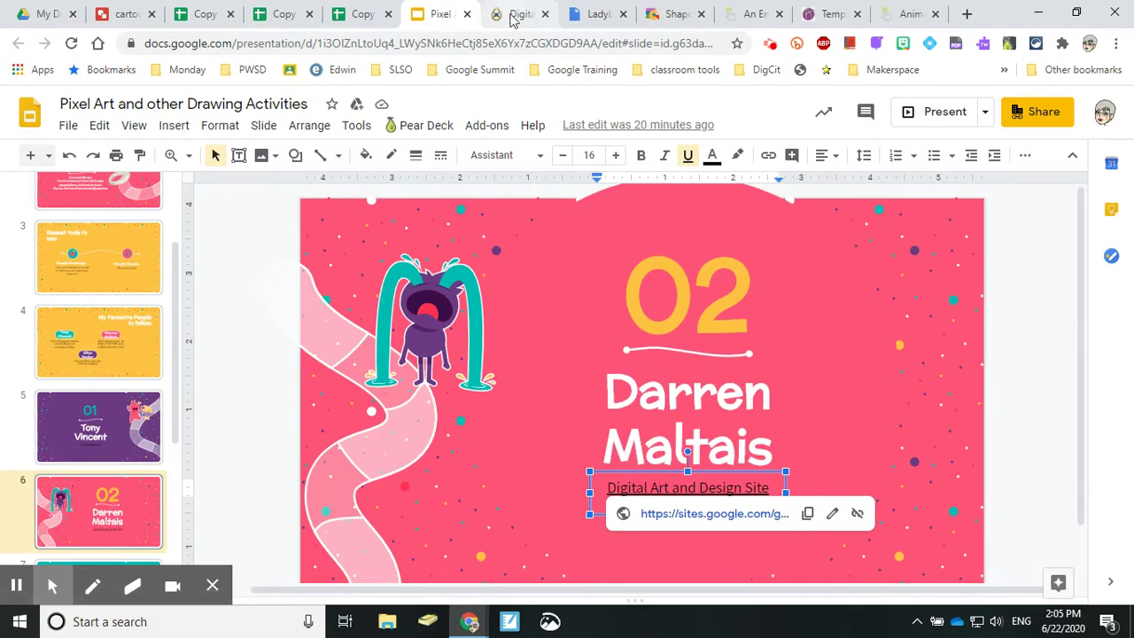
left_click(518, 14)
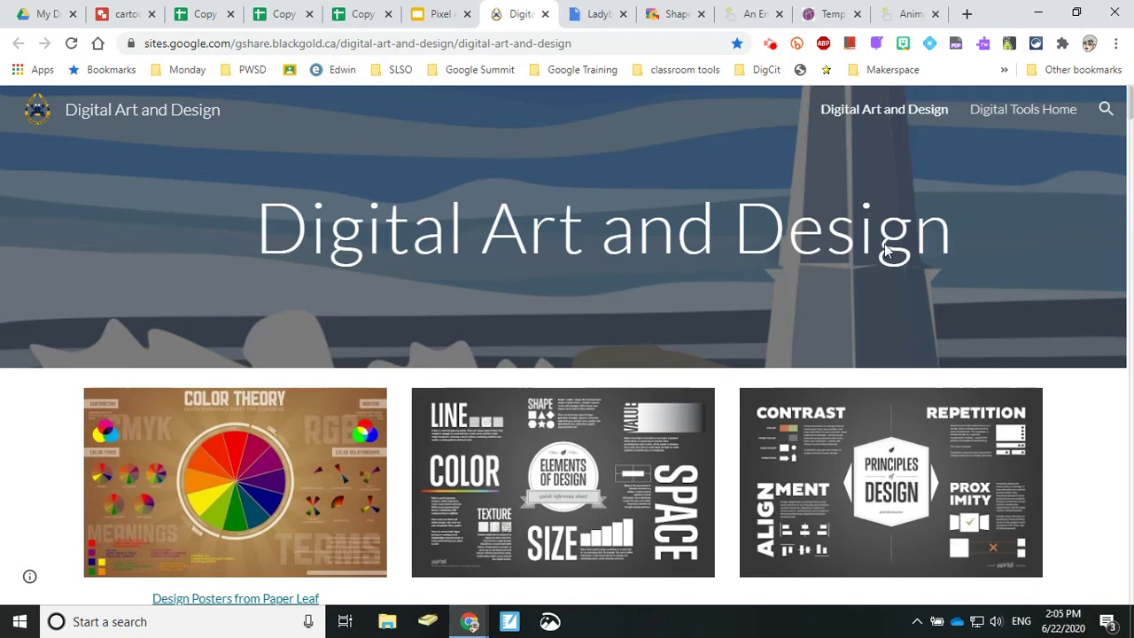
scroll(651, 297, "down", 2)
scroll(639, 273, "up", 1)
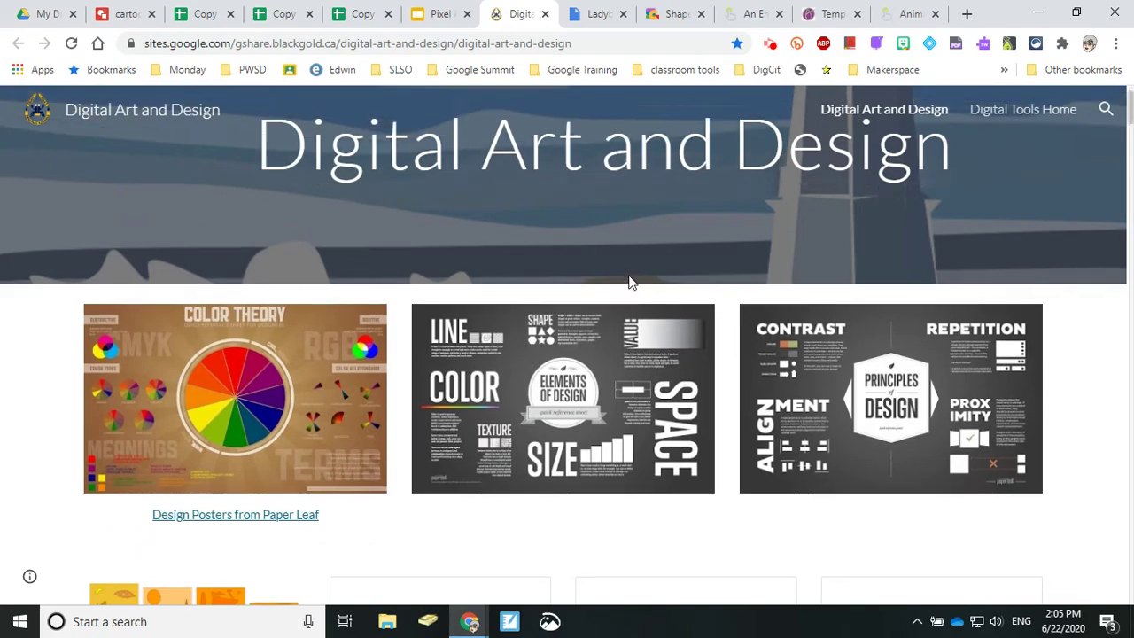
scroll(625, 281, "down", 4)
scroll(607, 279, "down", 3)
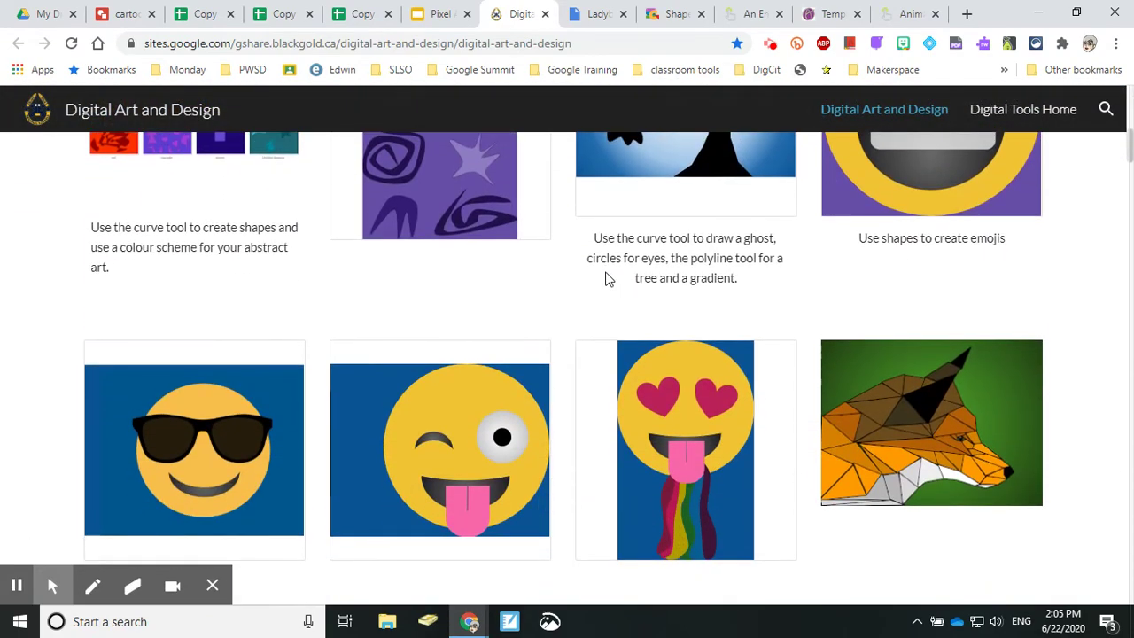
scroll(922, 301, "down", 3)
scroll(921, 301, "down", 3)
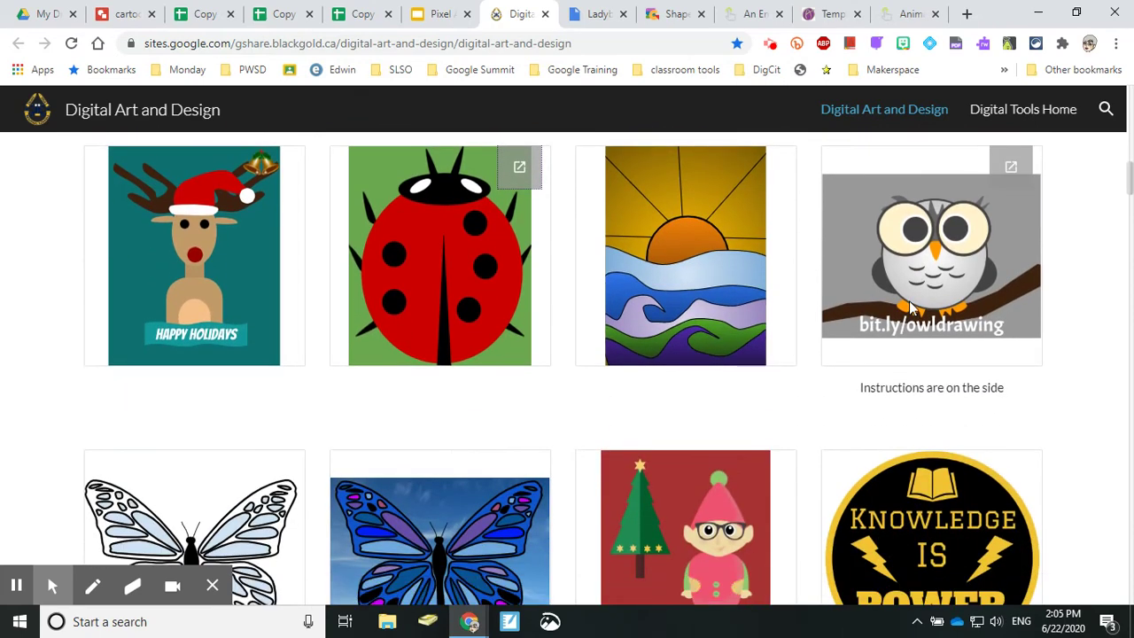
scroll(699, 348, "down", 3)
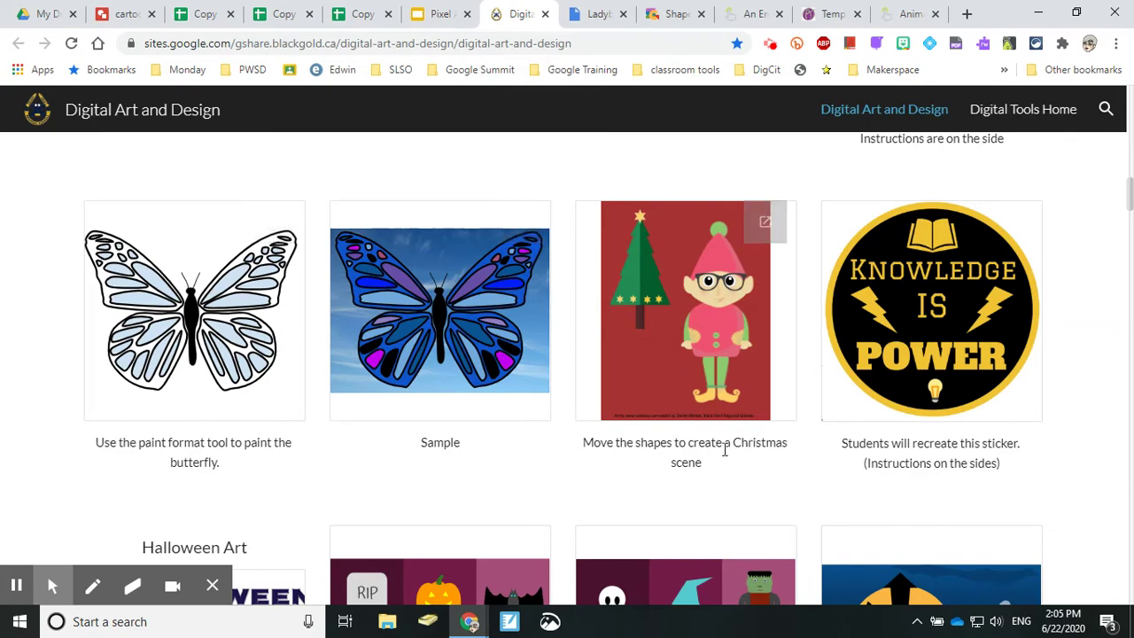
scroll(751, 438, "down", 4)
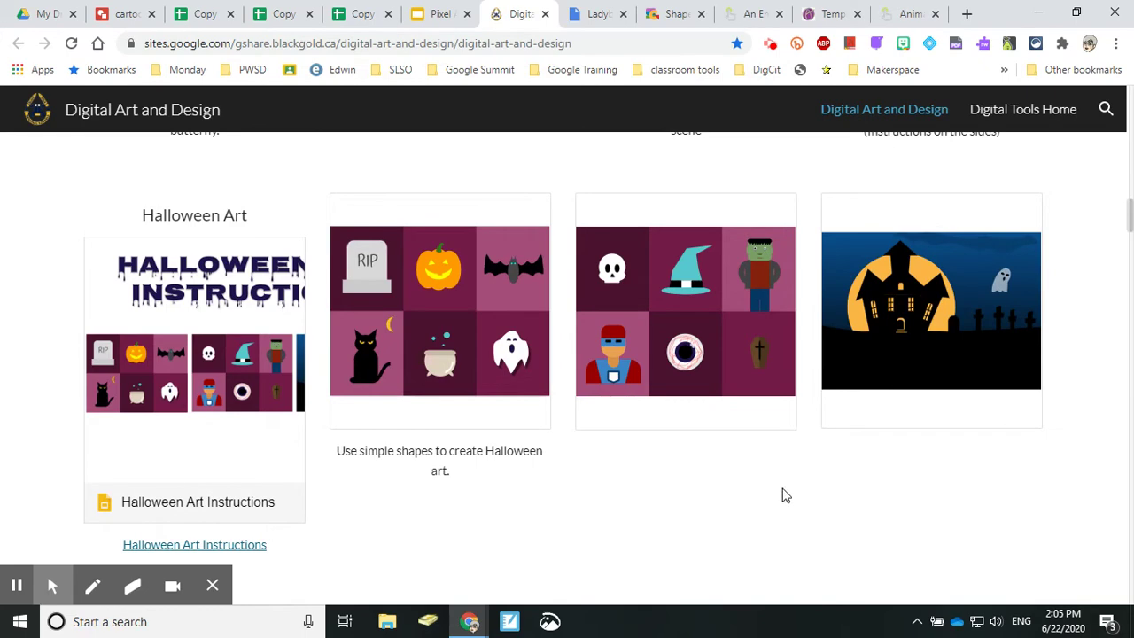
scroll(800, 506, "up", 7)
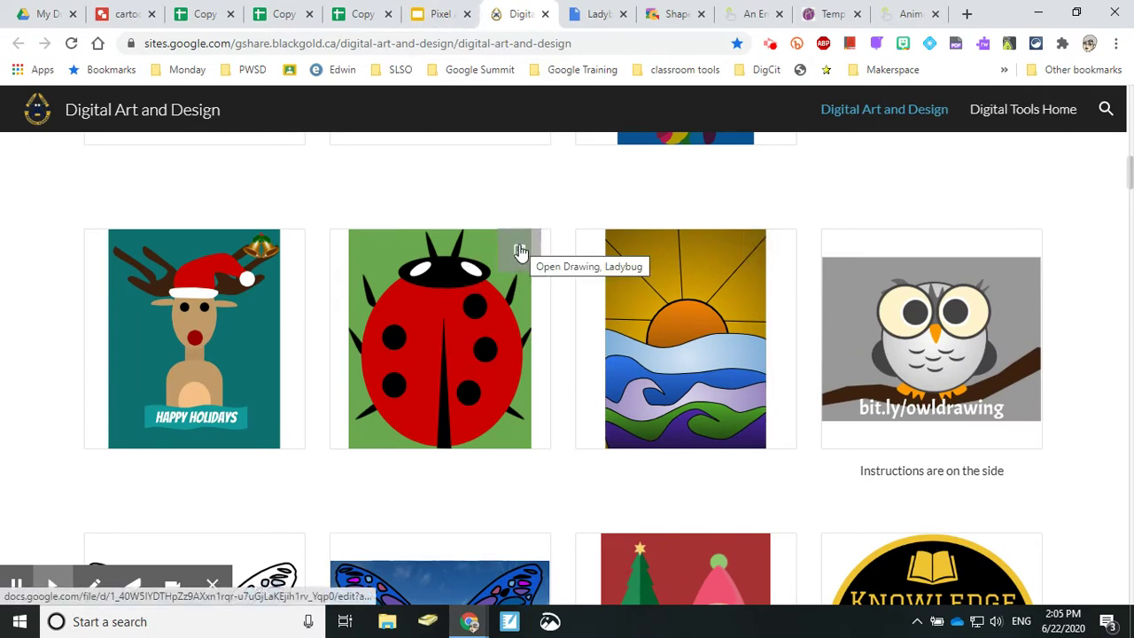
Switch to the already open Ladybug example drawing in Google Drawings.
left_click(582, 22)
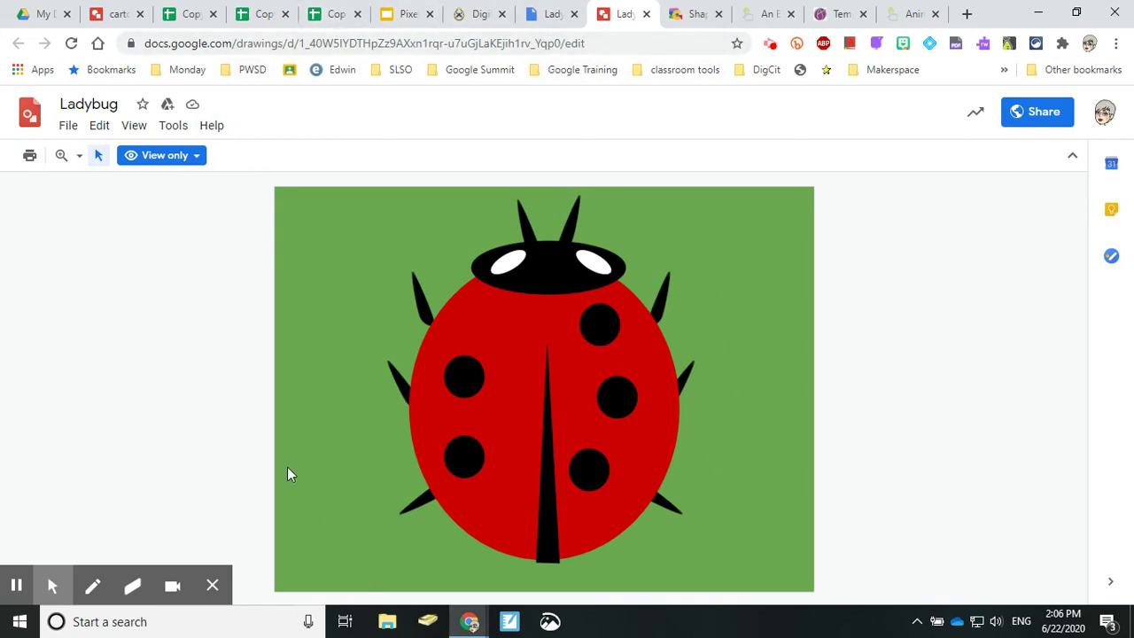
Scroll down and back up through the Digital Art and Design gallery of drawing projects.
left_click(471, 14)
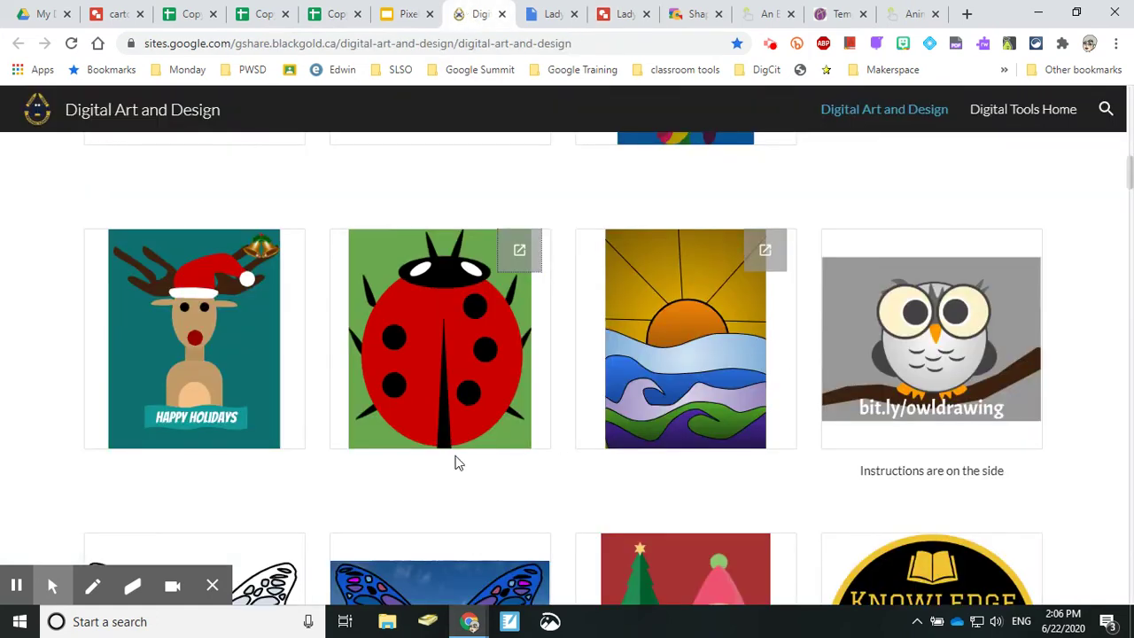
scroll(643, 357, "down", 2)
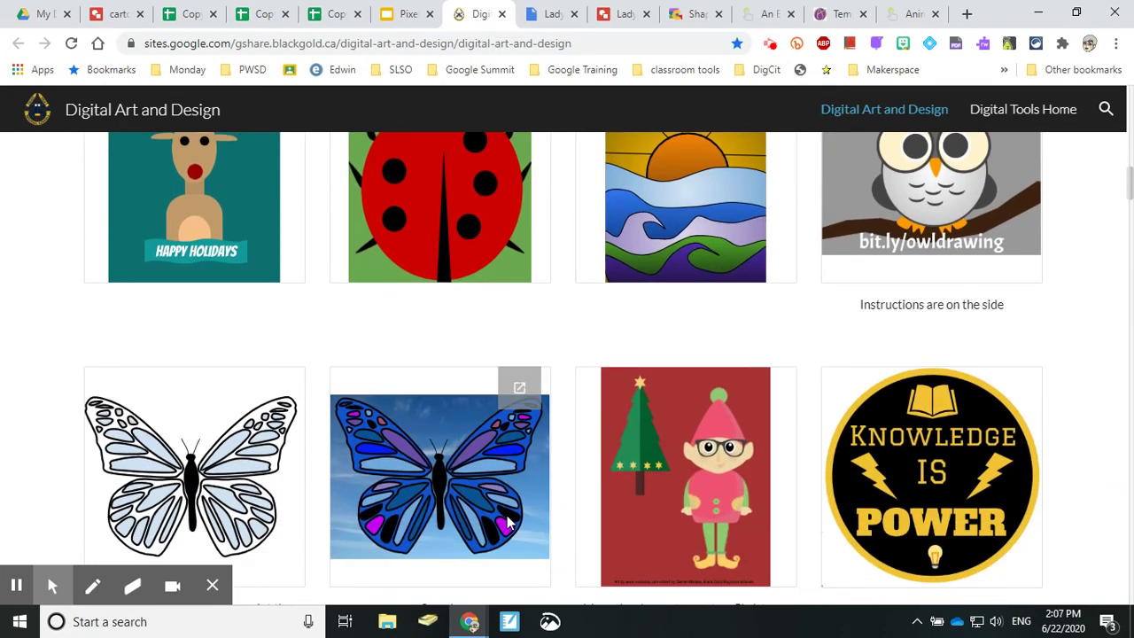
scroll(459, 443, "down", 2)
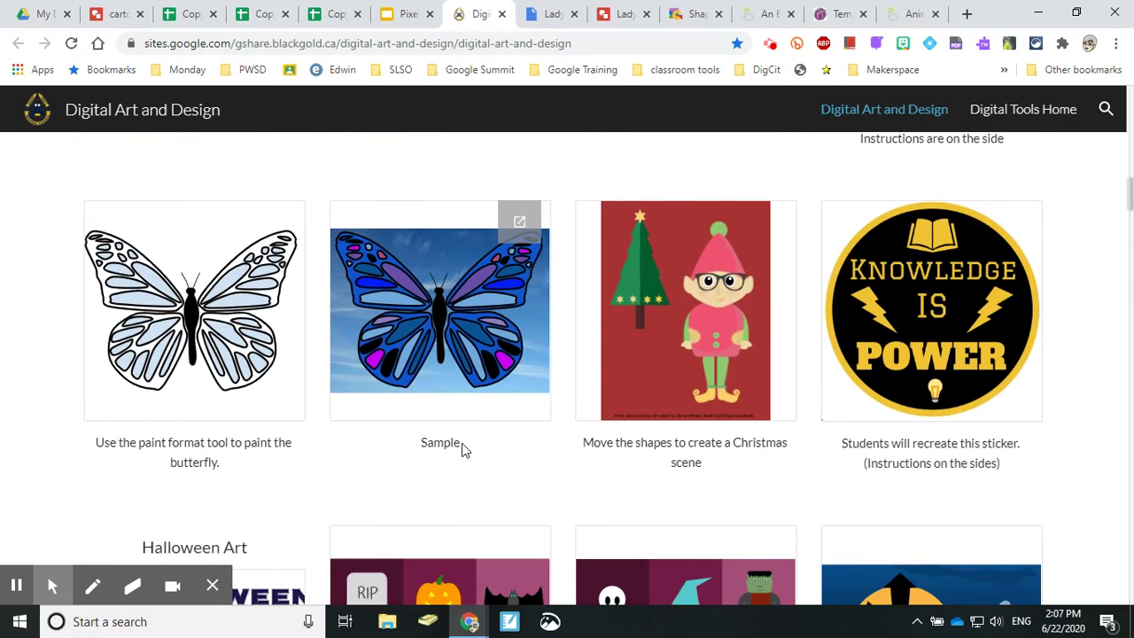
scroll(921, 324, "down", 1)
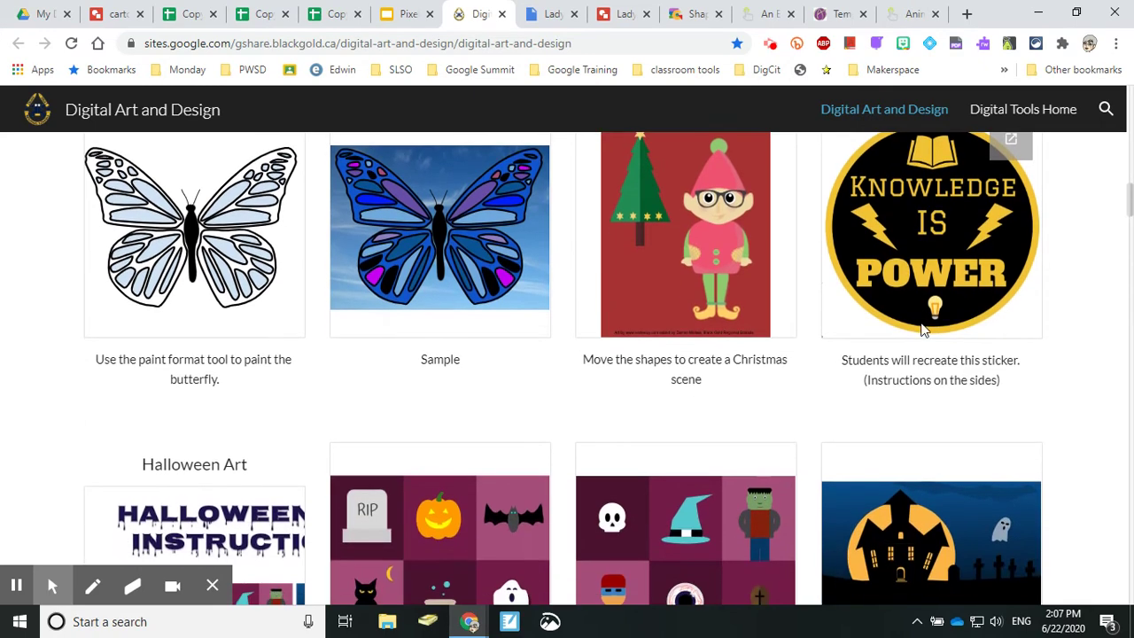
scroll(925, 326, "down", 3)
scroll(930, 323, "up", 6)
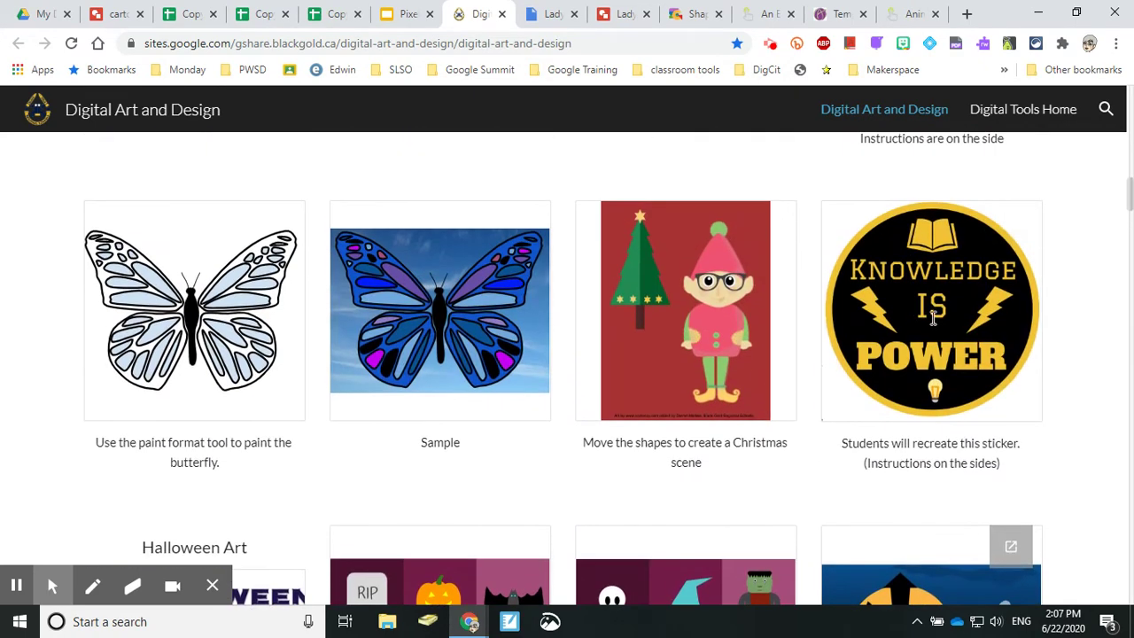
scroll(932, 321, "up", 3)
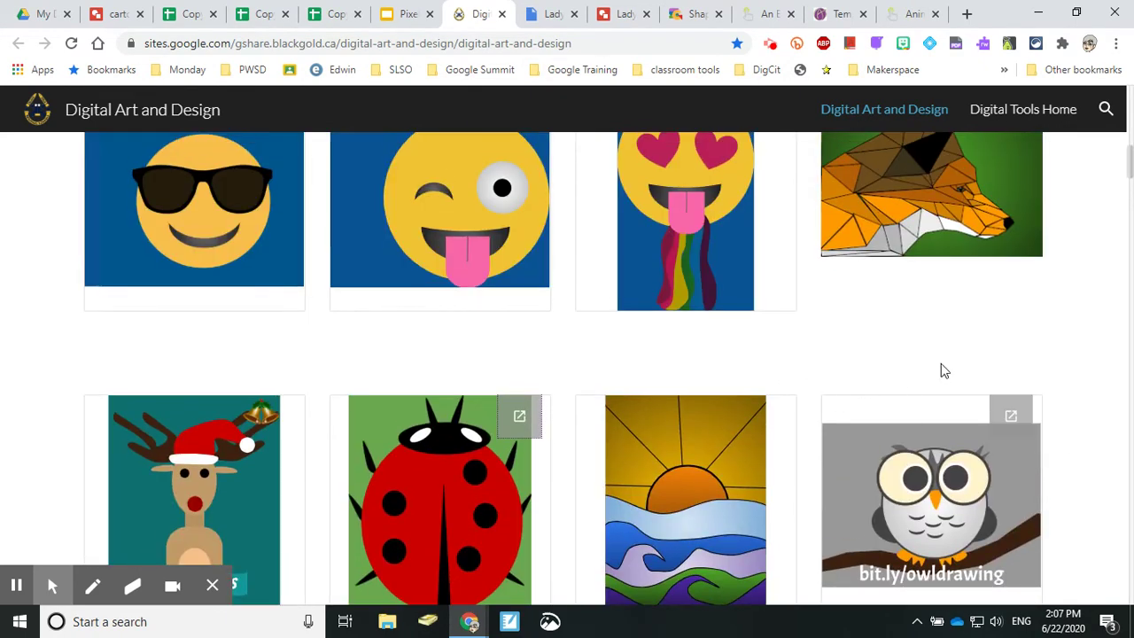
scroll(877, 319, "up", 1)
scroll(855, 296, "up", 2)
scroll(873, 315, "up", 3)
scroll(882, 332, "up", 1)
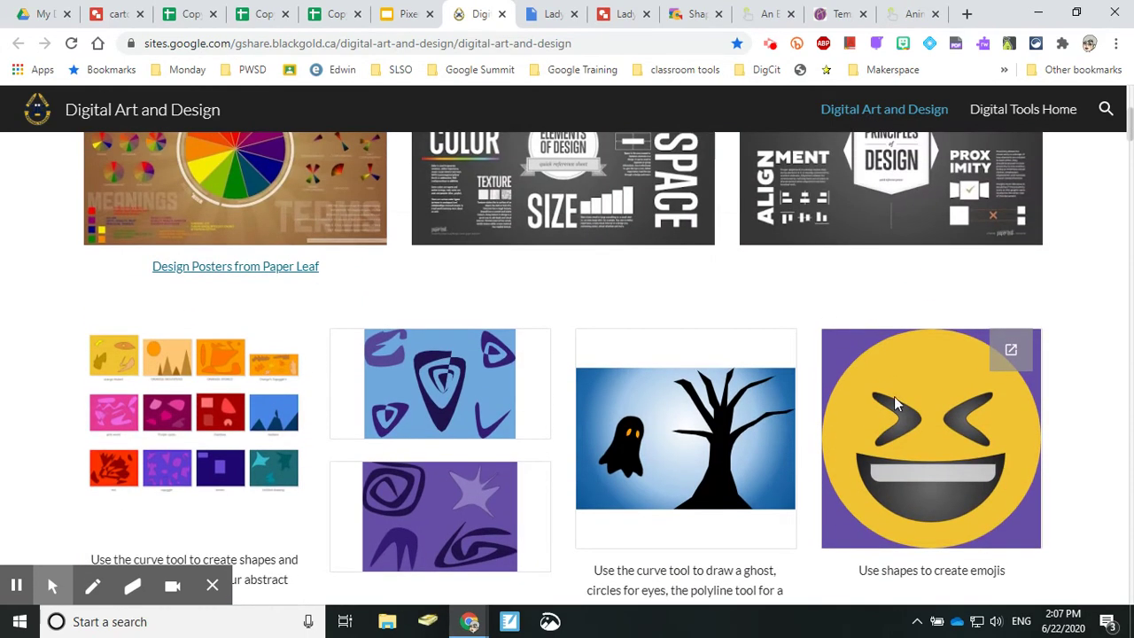
Return to the Pixel Art deck and advance to slide 7, the Pixel Art section.
left_click(403, 13)
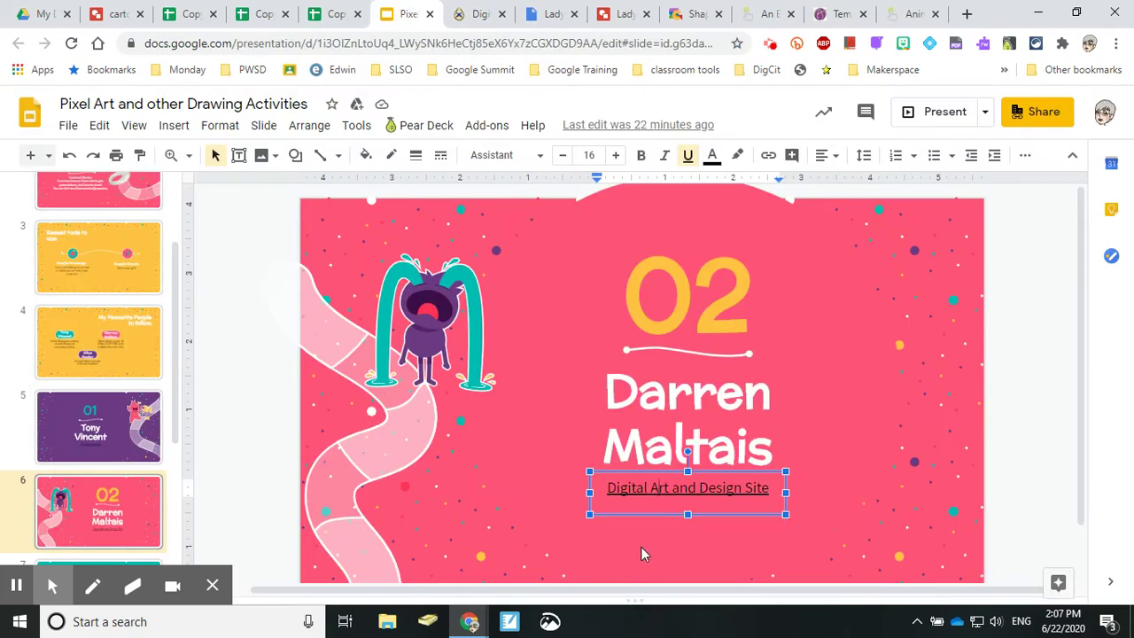
scroll(88, 440, "down", 3)
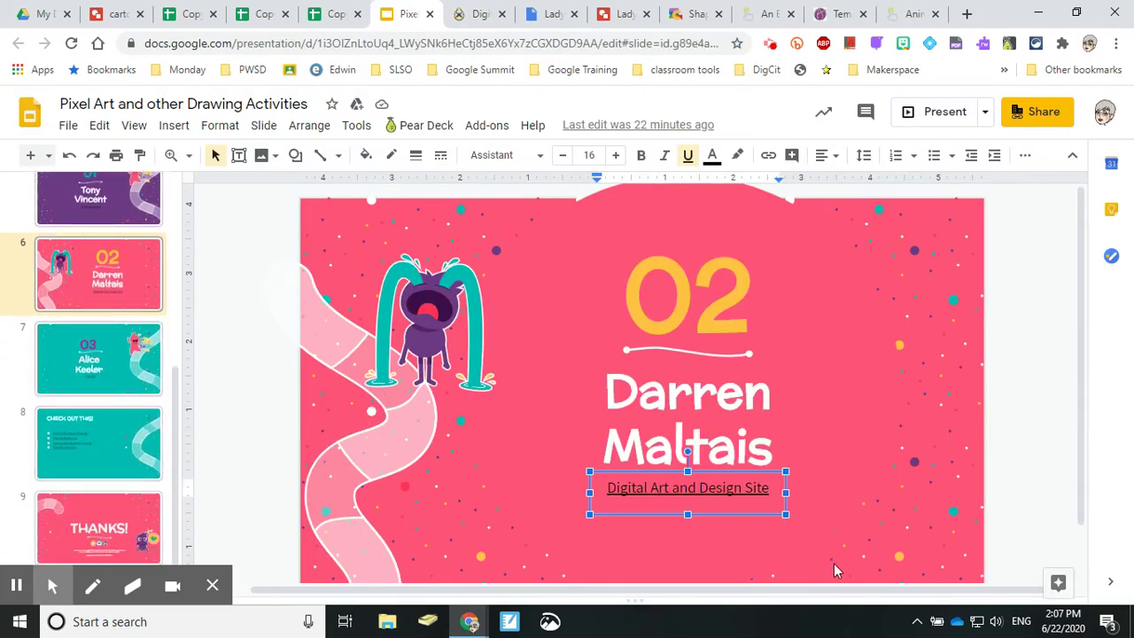
key("Down")
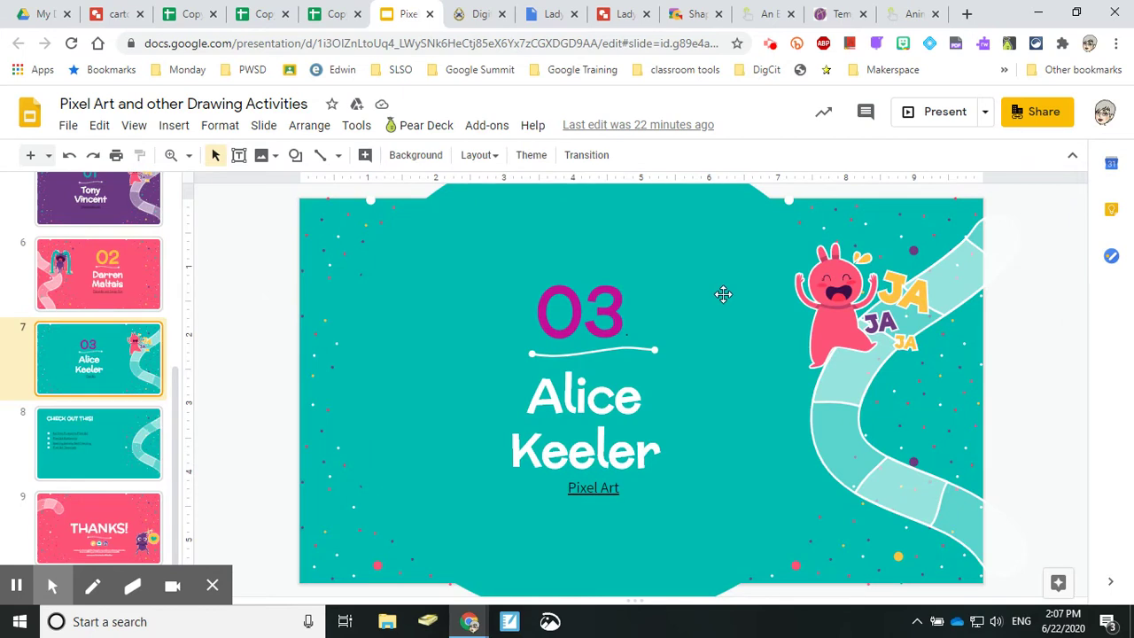
Show the Teacher Tech 'Google Sheets: Pixel Art Template' post.
left_click(830, 14)
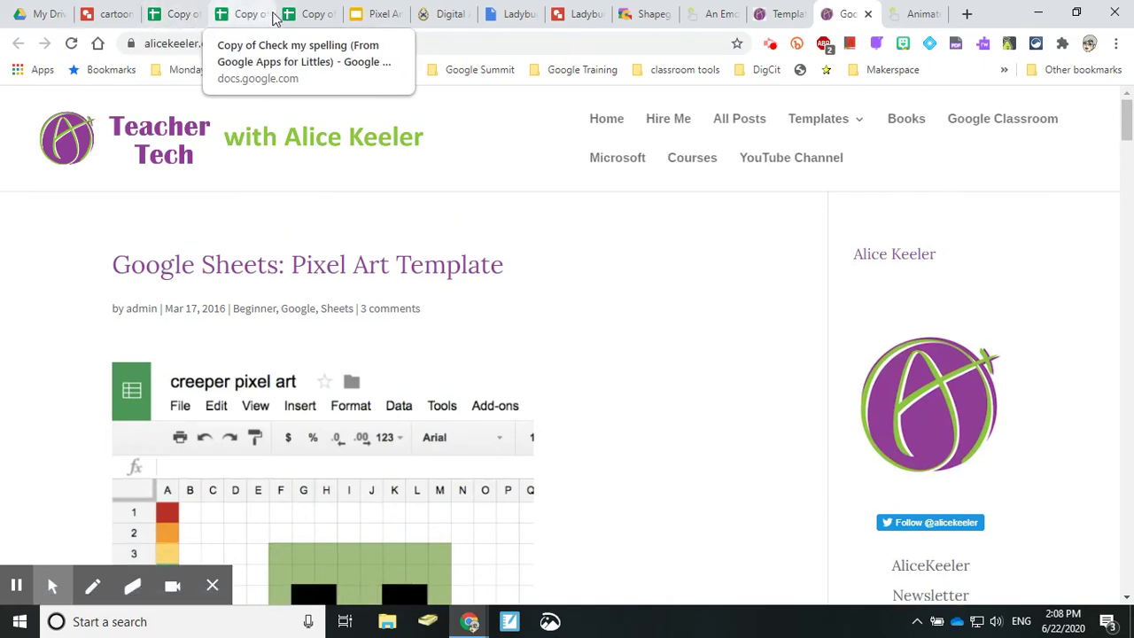
Switch to the Copy of Pumpkins Pixel Art spreadsheet's Pumpkin 2 challenge grid.
left_click(302, 16)
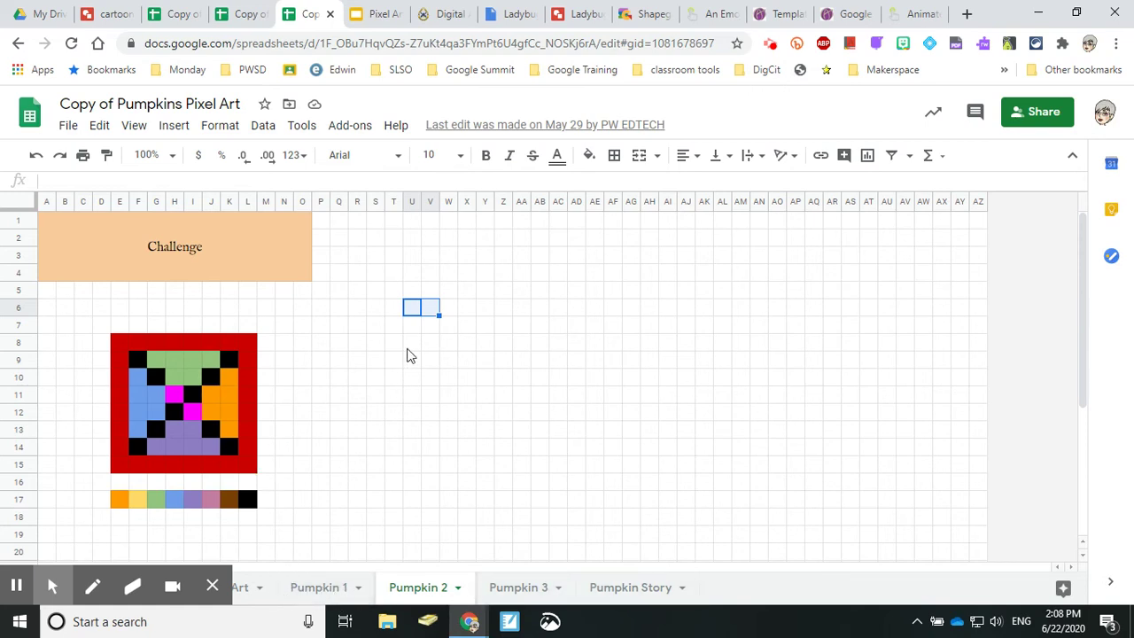
Show the Pumpkin 1 sheet with its orange pixel-art pumpkin, then open the Format menu.
left_click(310, 589)
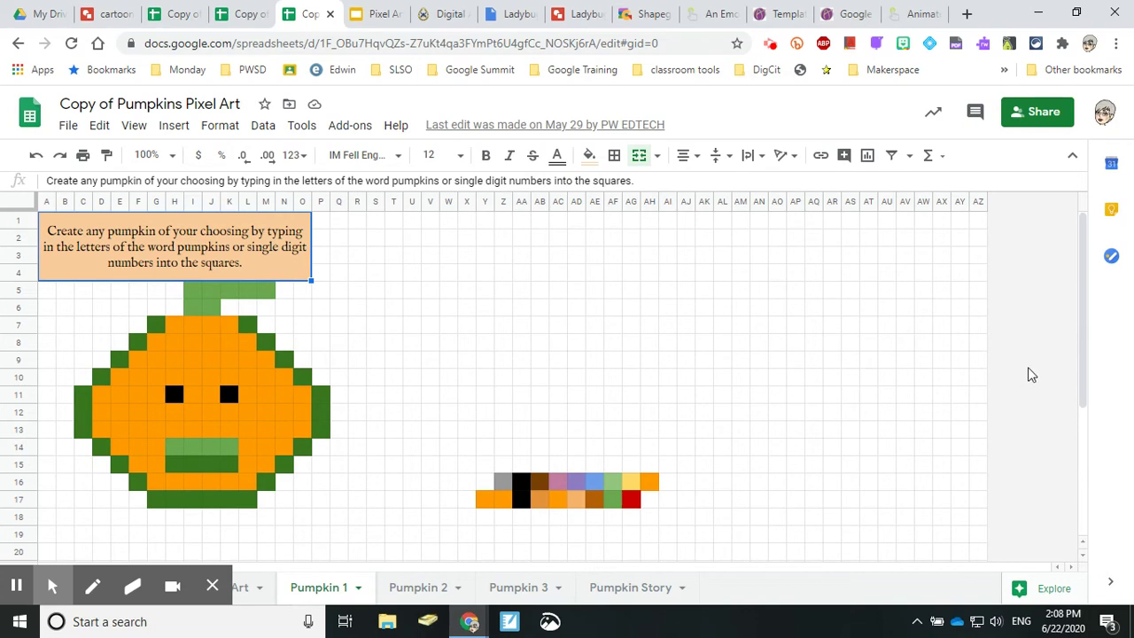
left_click(215, 126)
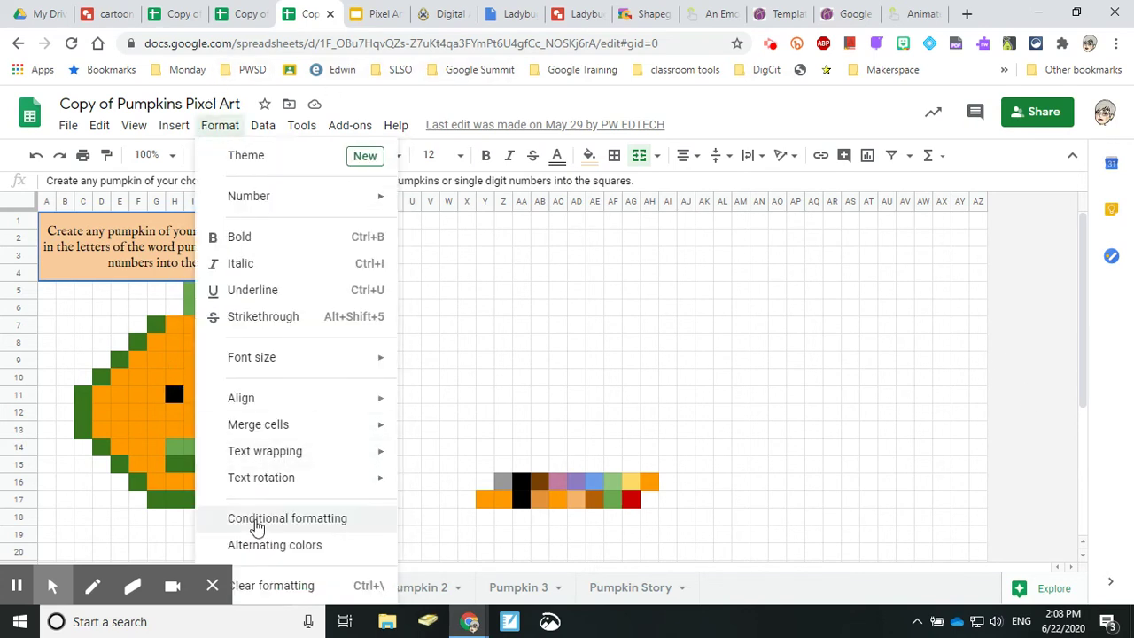
Show Pumpkin 1's conditional format rules and scroll through the A1:AZ31 fills for letters and digits.
left_click(251, 524)
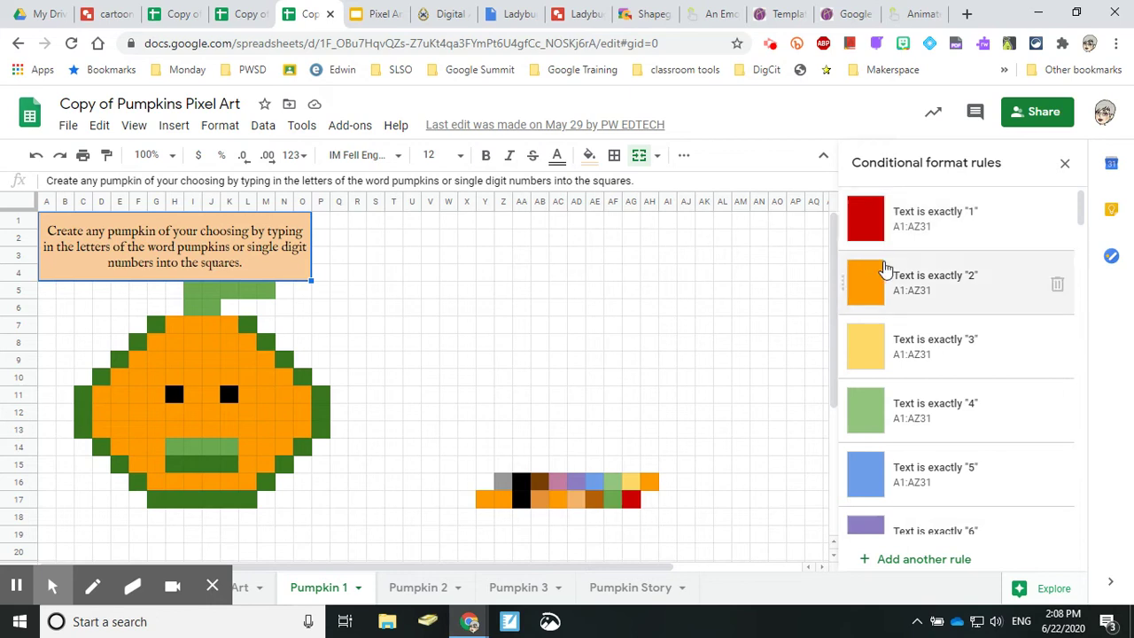
scroll(864, 290, "down", 6)
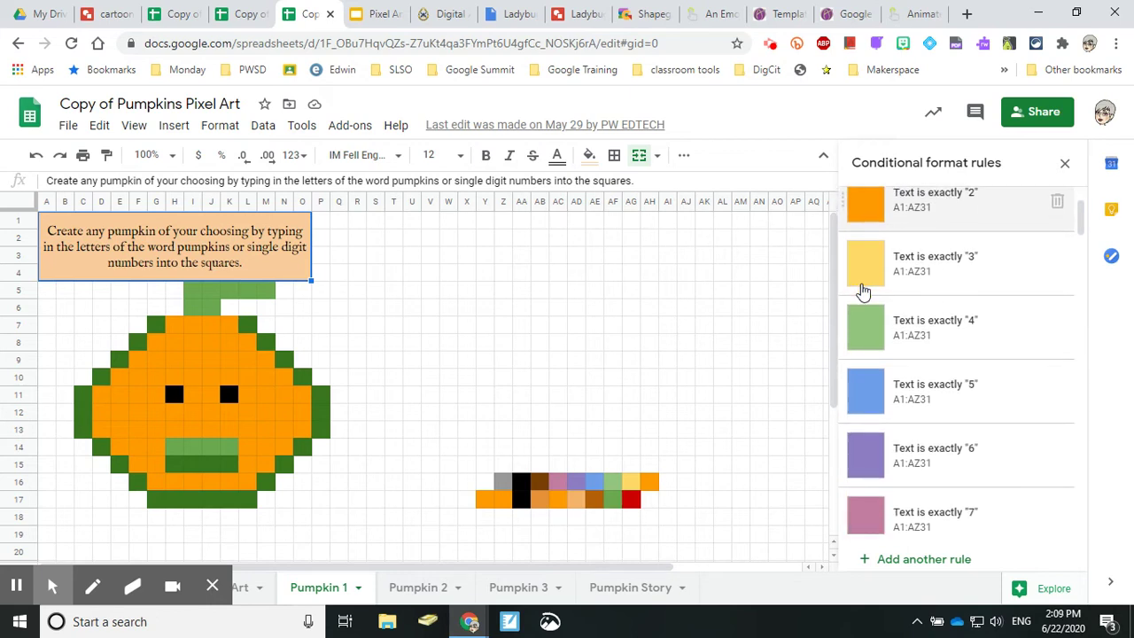
scroll(868, 285, "down", 7)
scroll(881, 285, "down", 6)
scroll(881, 286, "down", 3)
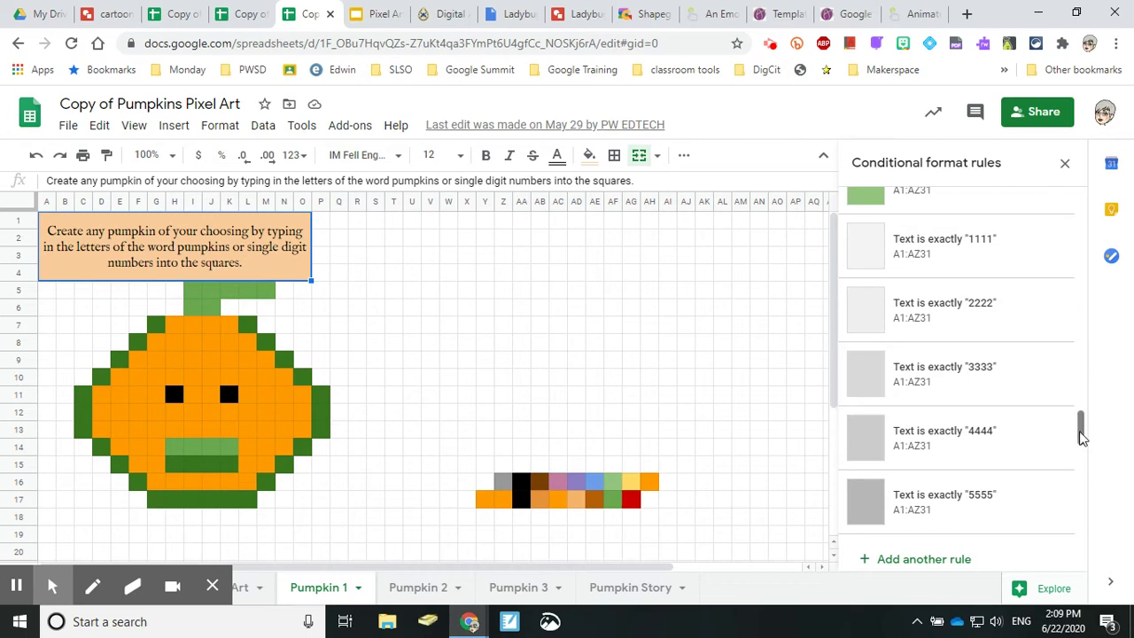
left_click_drag(1083, 432, 1083, 480)
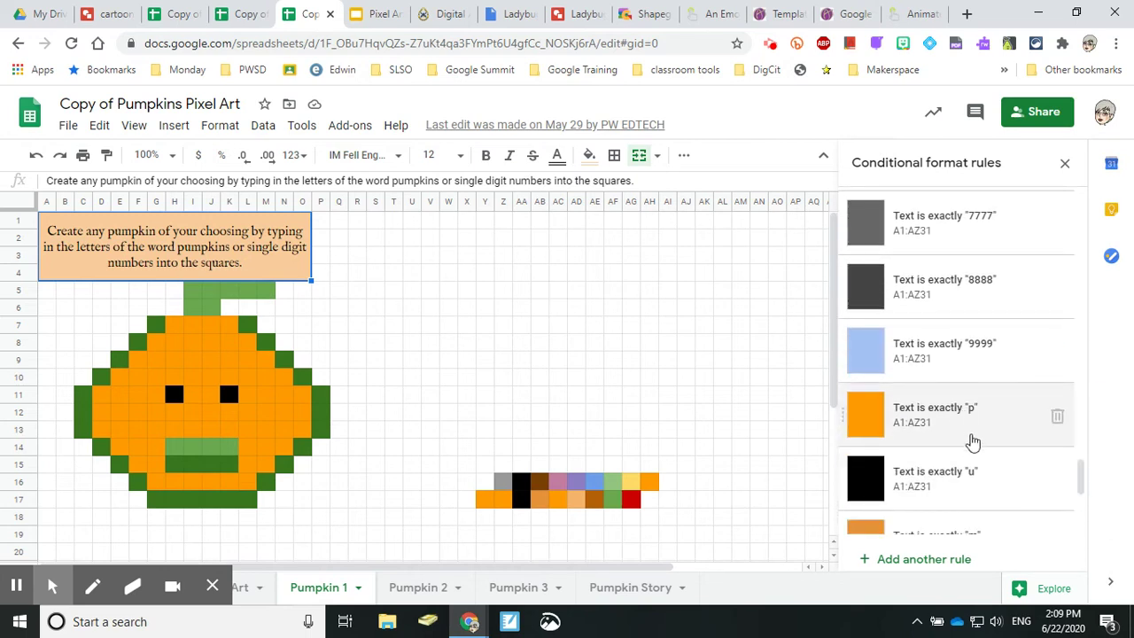
scroll(973, 437, "down", 3)
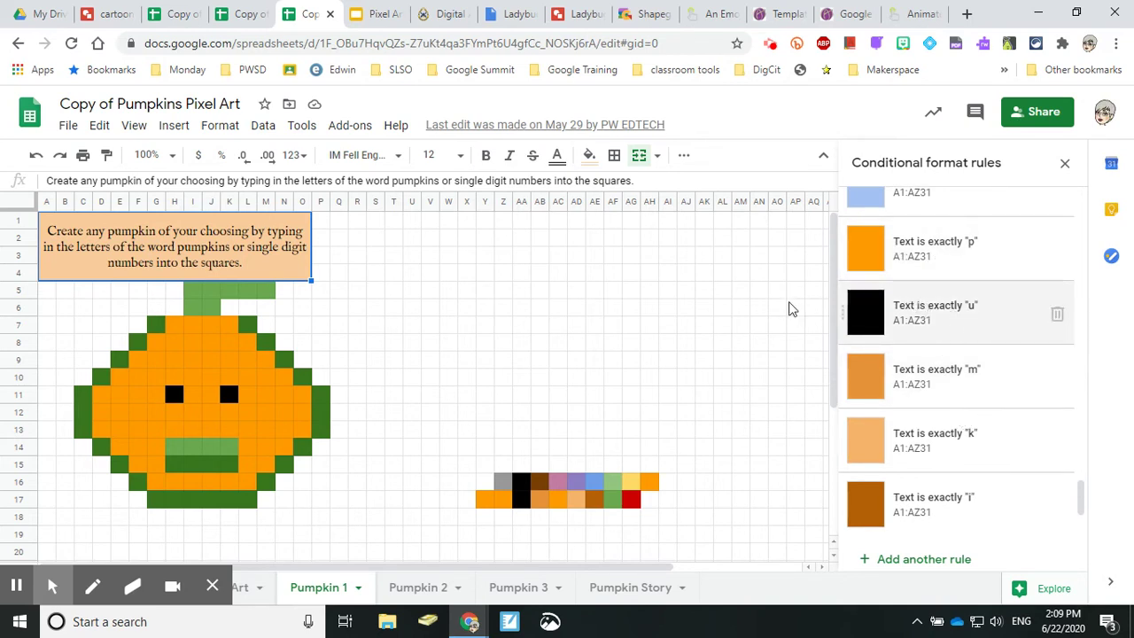
scroll(874, 347, "down", 2)
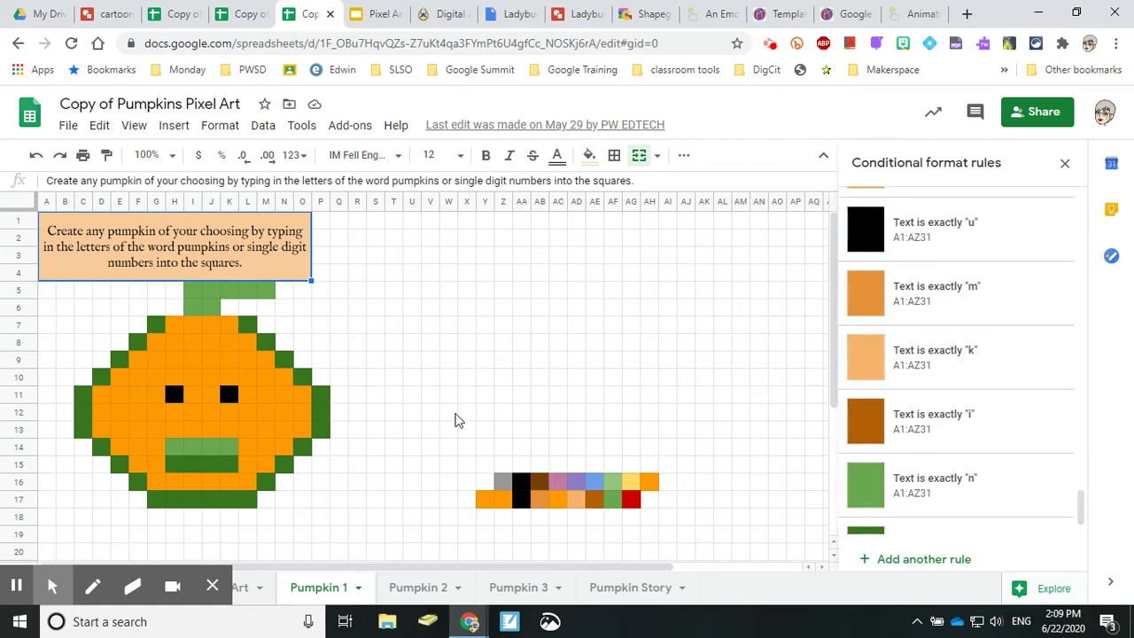
Enter the letter u in cell AA11 so the rules turn it black.
left_click(523, 397)
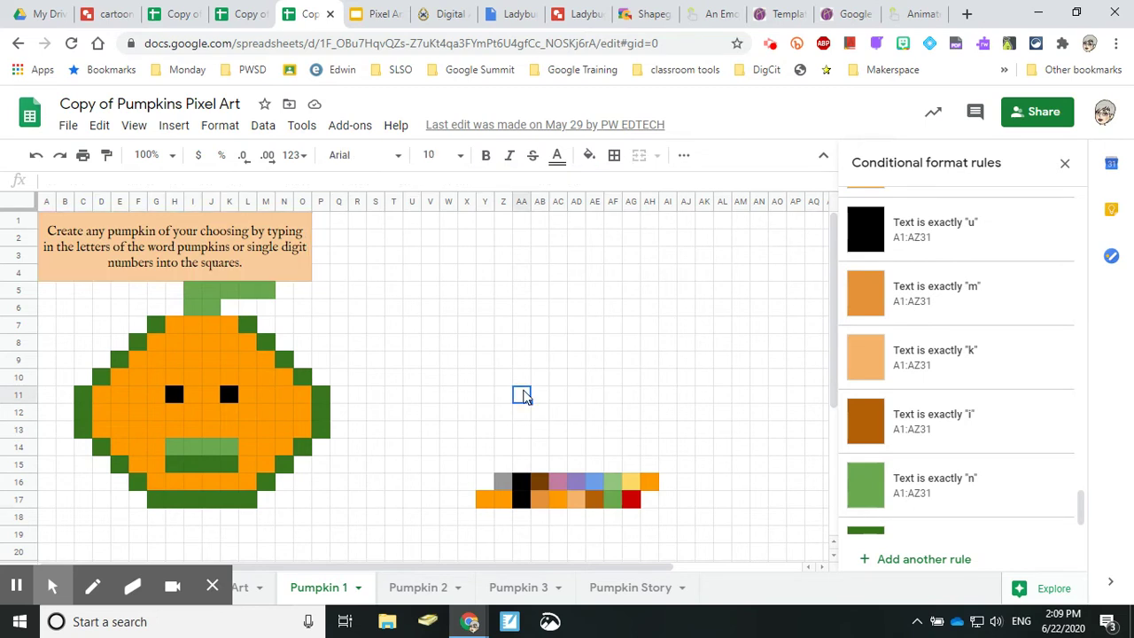
type("u")
key("Tab")
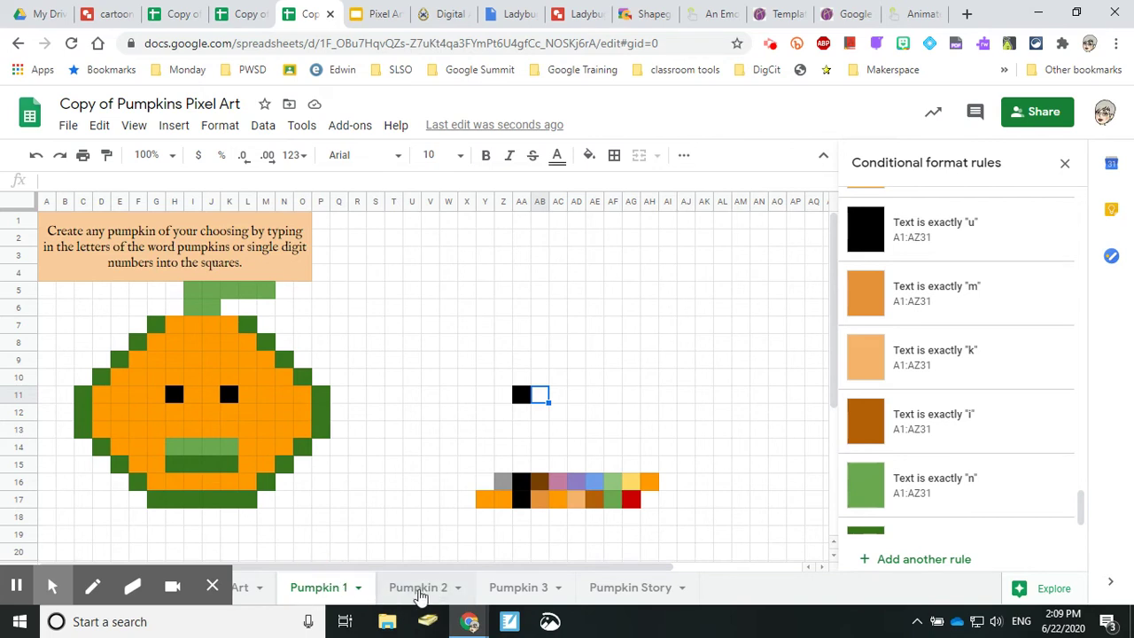
Browse the Pumpkin 2, Pumpkin 3 and Pumpkin Story sheets.
left_click(415, 592)
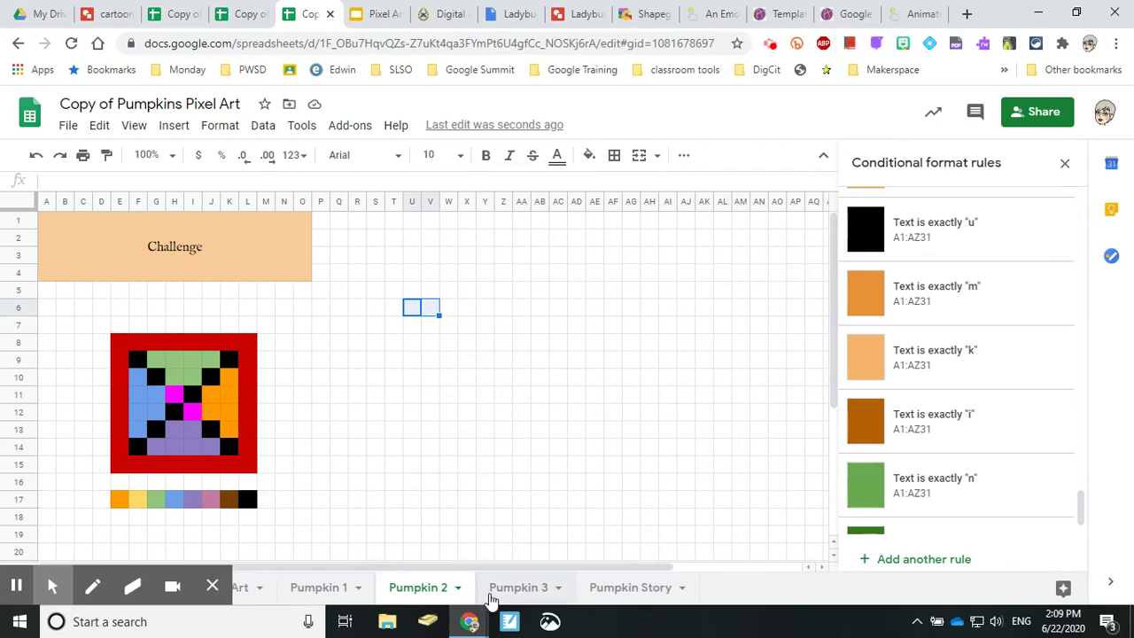
left_click(518, 588)
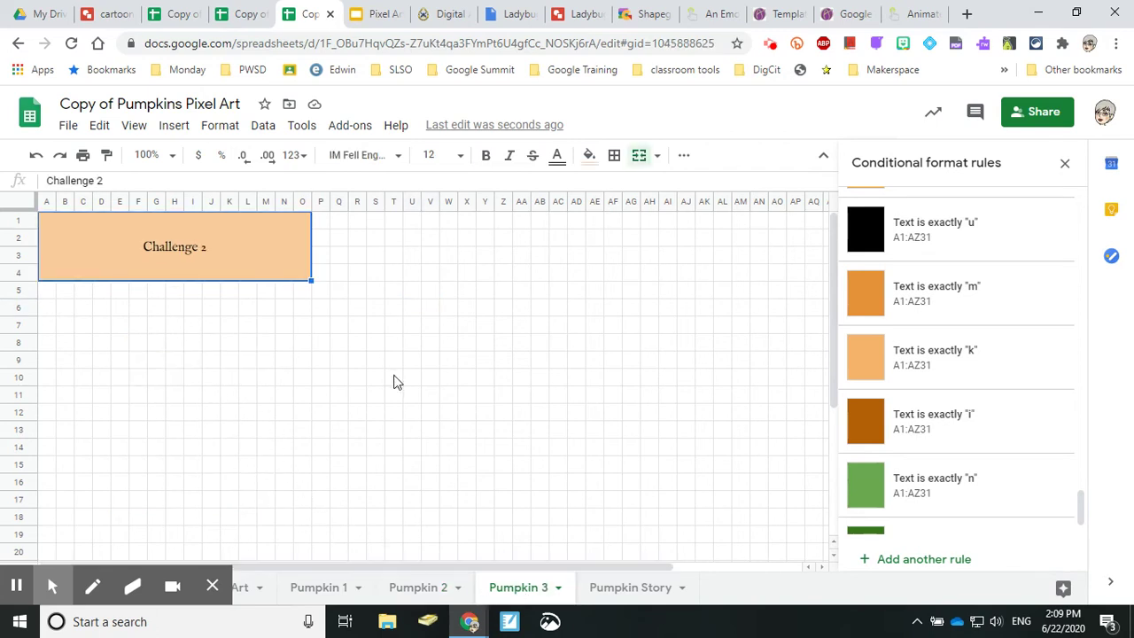
left_click(529, 592)
left_click(604, 585)
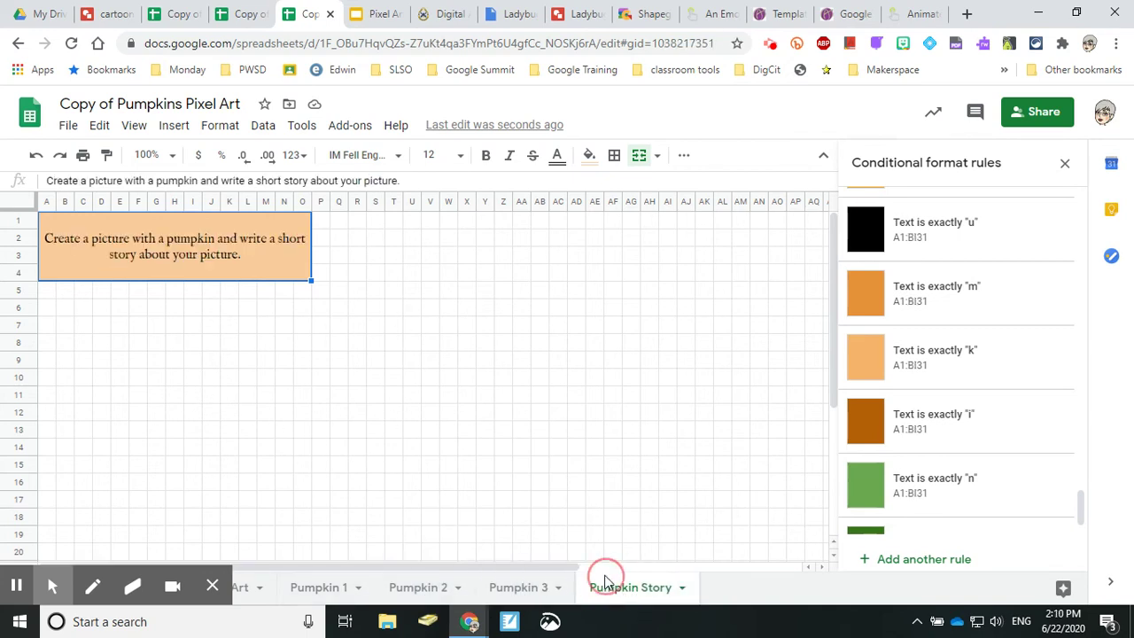
Close the conditional format rules panel and select the 'Write Your Pumpkin Story' box.
left_click(1066, 173)
left_click(938, 391)
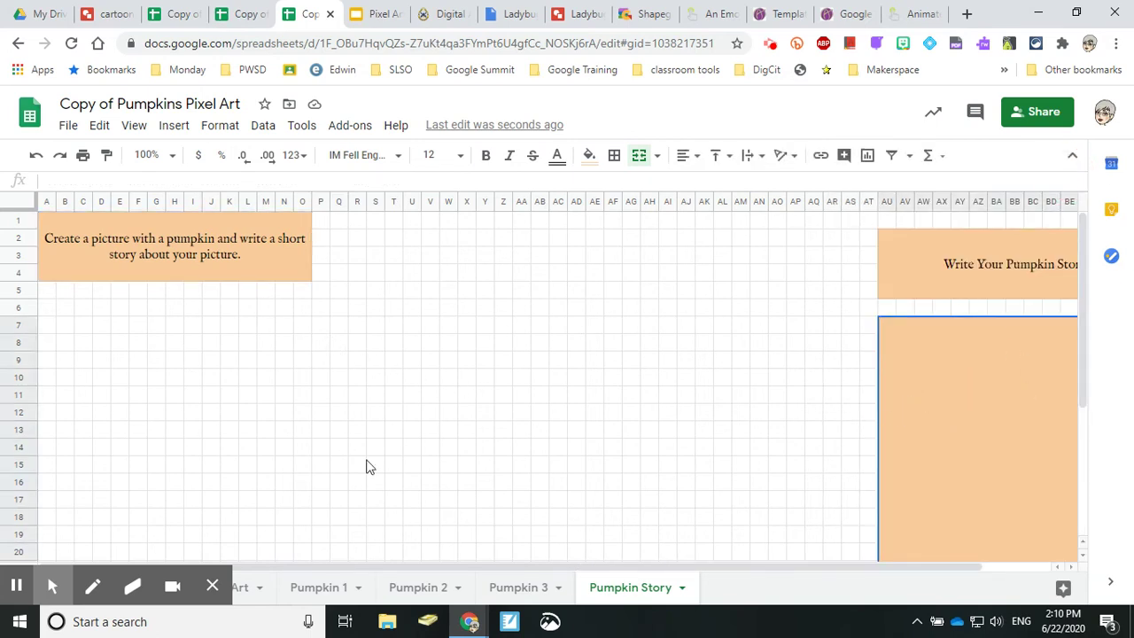
left_click_drag(481, 565, 267, 634)
left_click(213, 587)
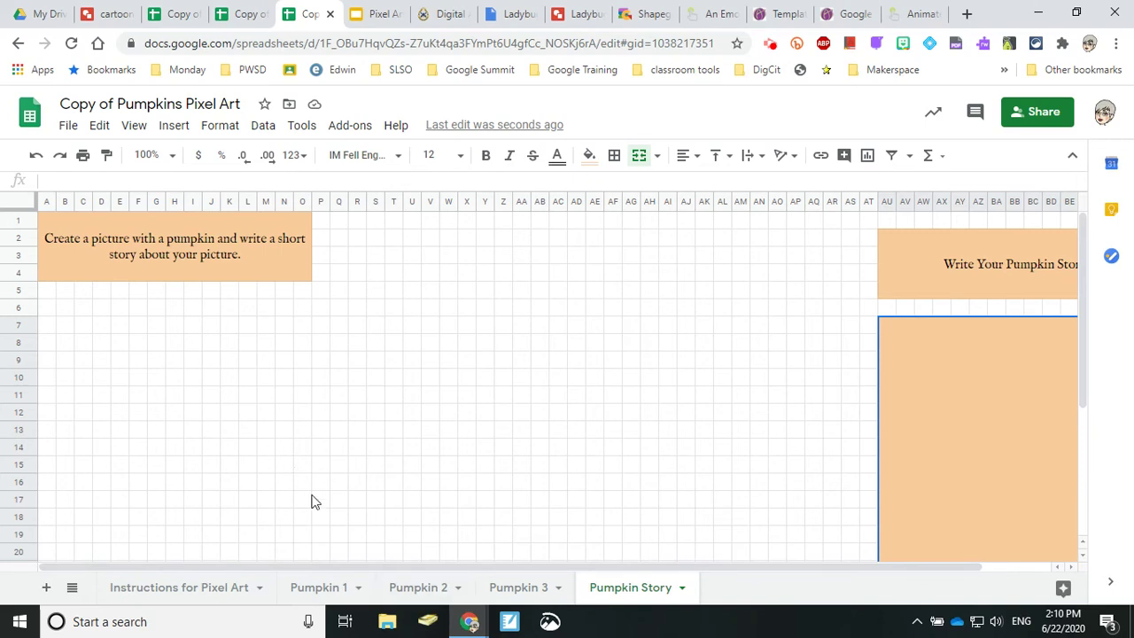
Switch to the 'Copy of Check my spelling' spreadsheet's Practice sheet.
left_click(245, 17)
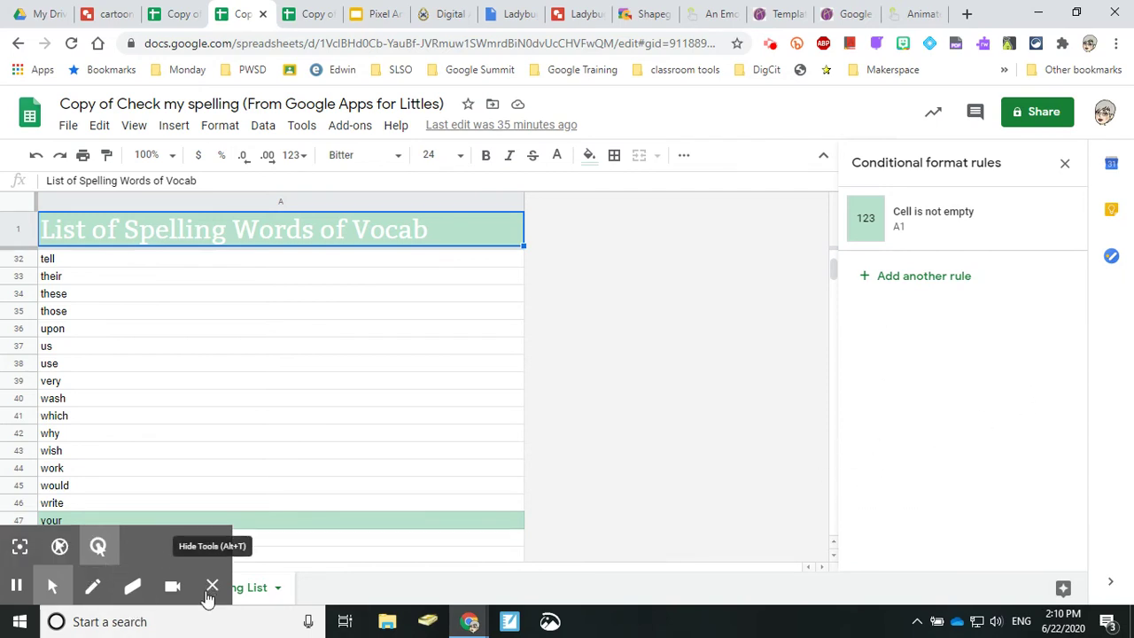
left_click(213, 585)
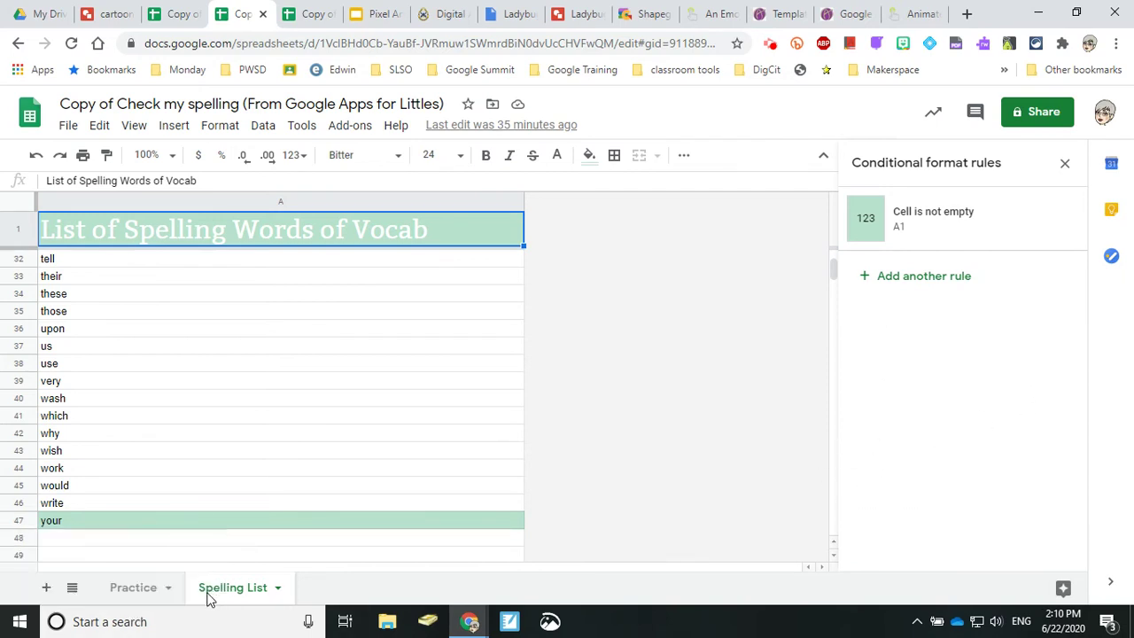
left_click(128, 595)
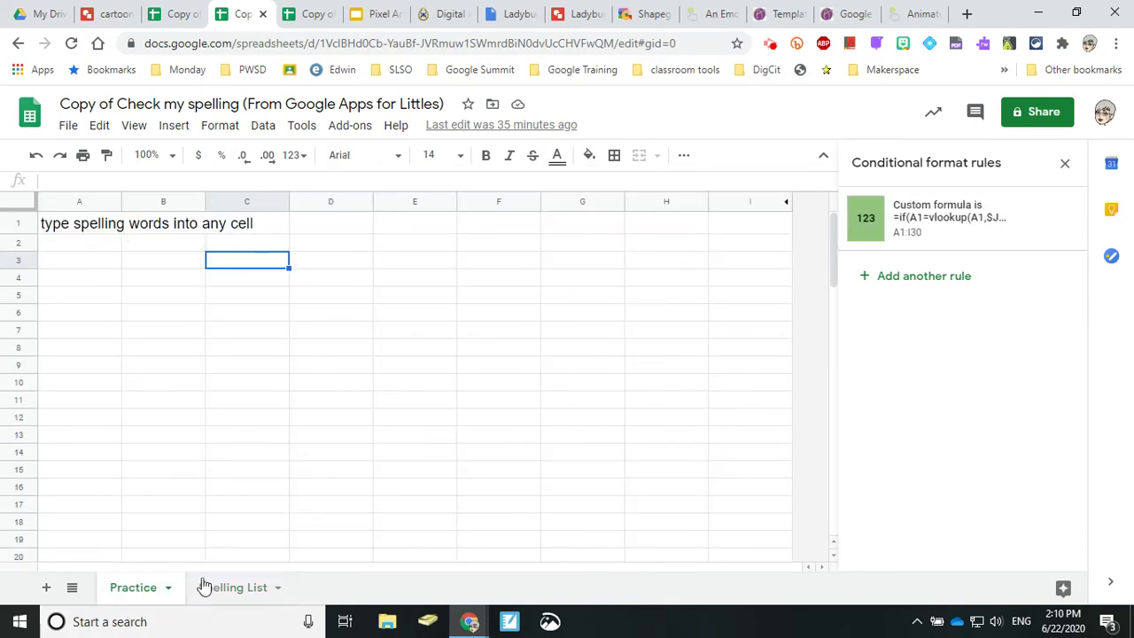
Scroll through the words on the Spelling List sheet, then return to Practice.
left_click(236, 596)
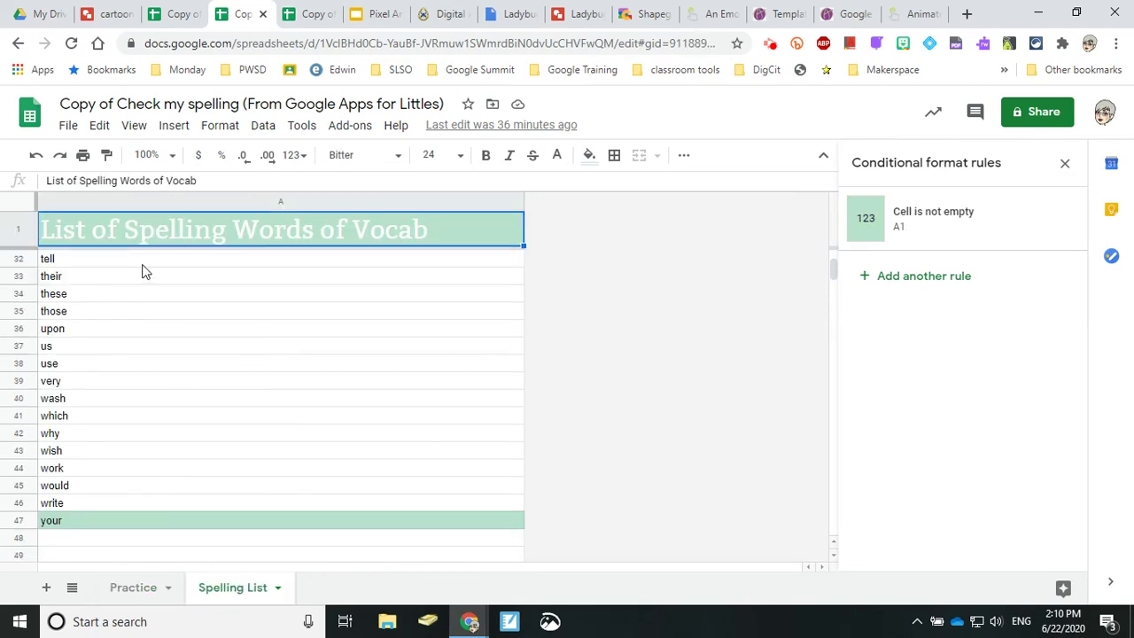
scroll(147, 268, "down", 3)
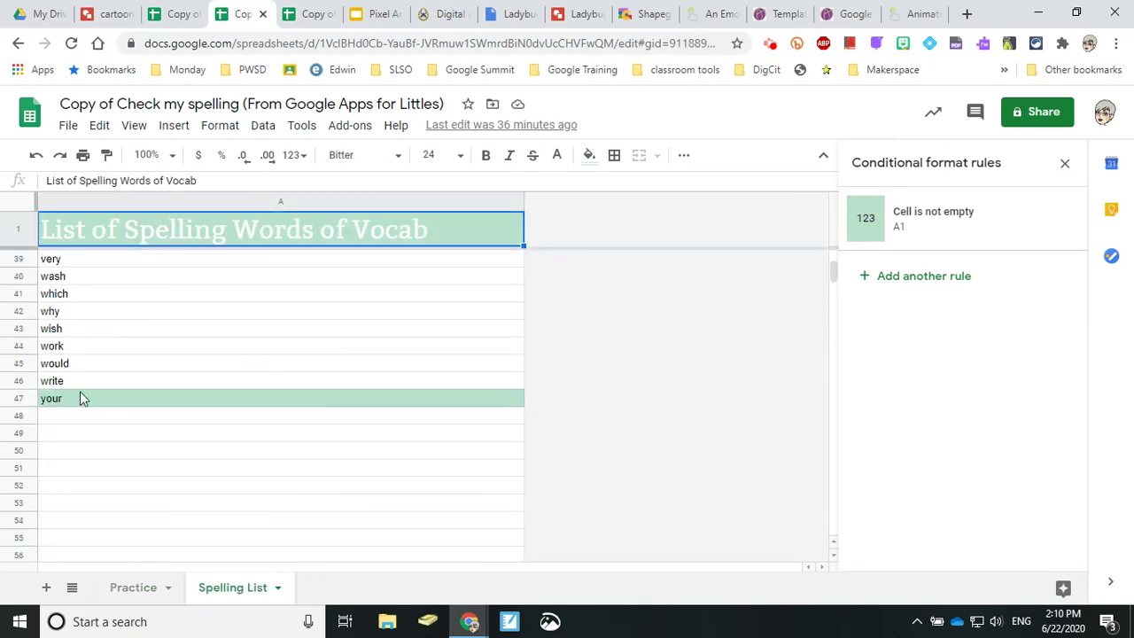
scroll(81, 380, "up", 10)
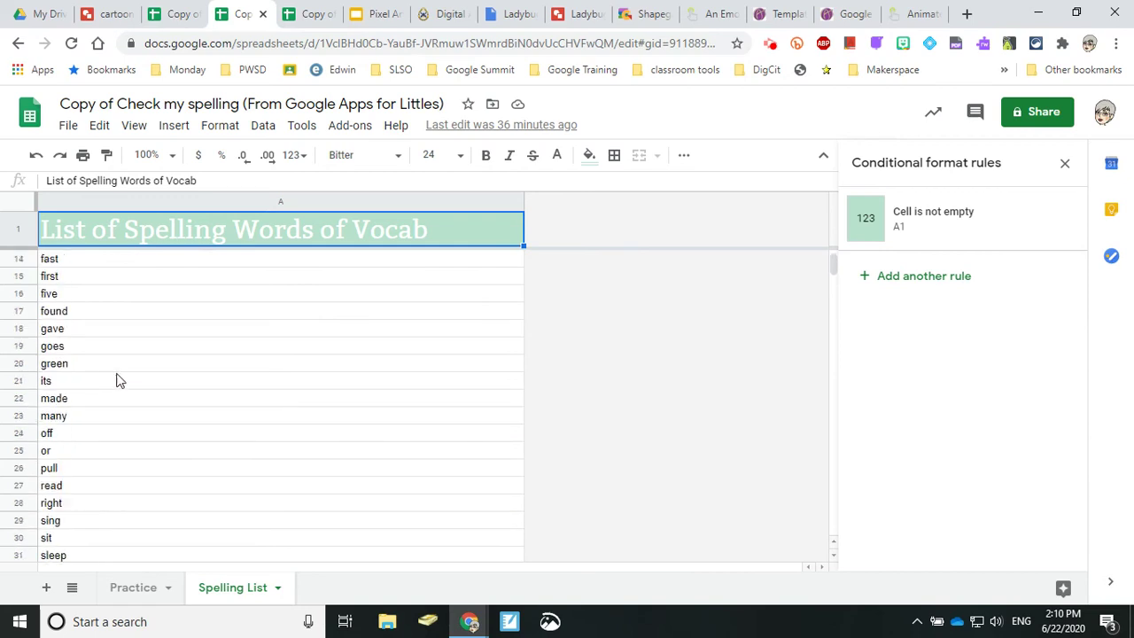
scroll(118, 381, "up", 5)
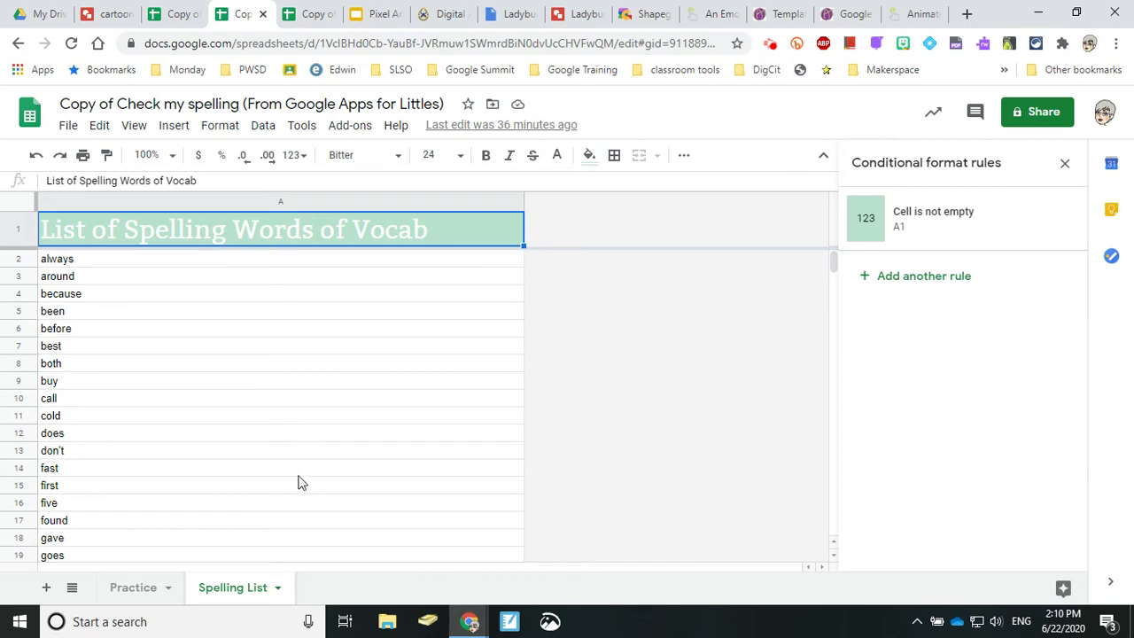
left_click(141, 589)
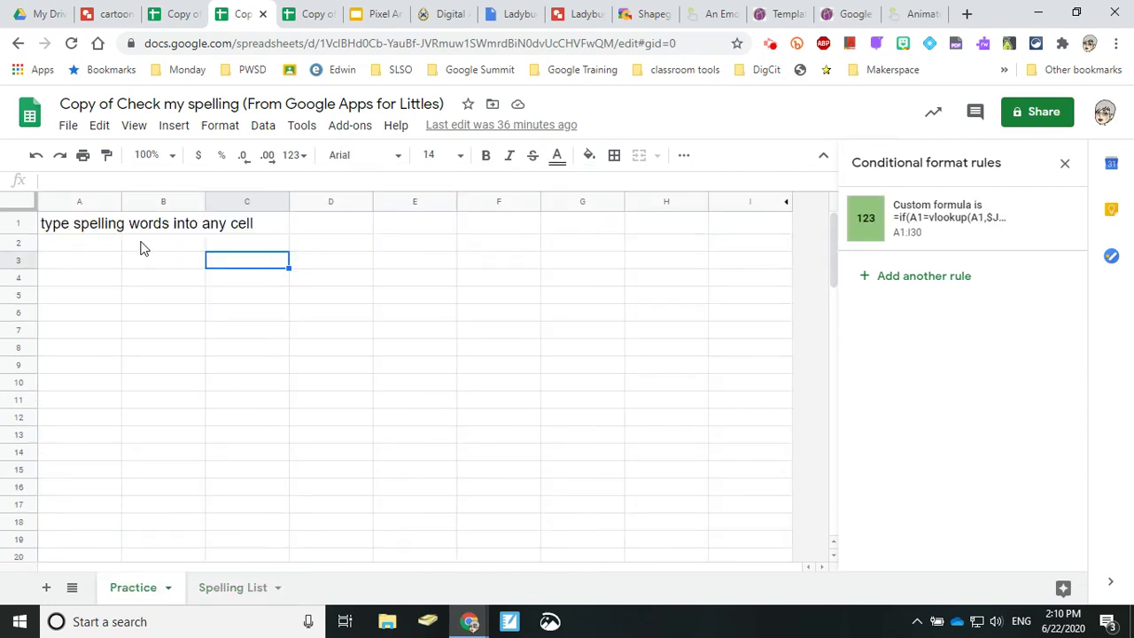
Type the misspelling 'becuase' in A2, then 'because' in B2, which turns green.
left_click(55, 245)
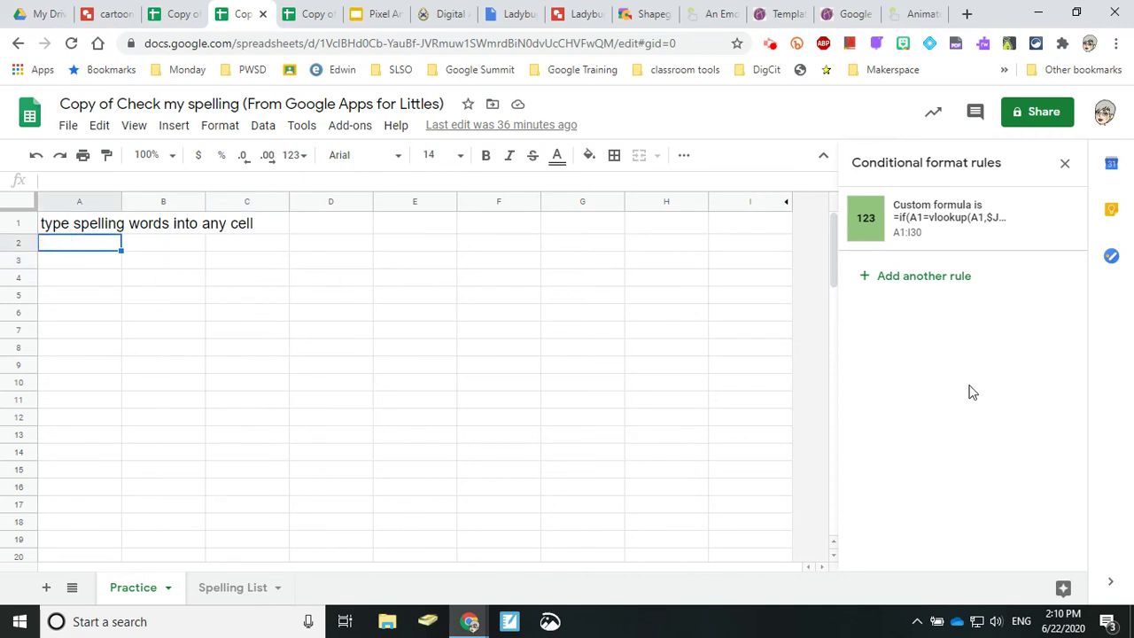
type("becuase")
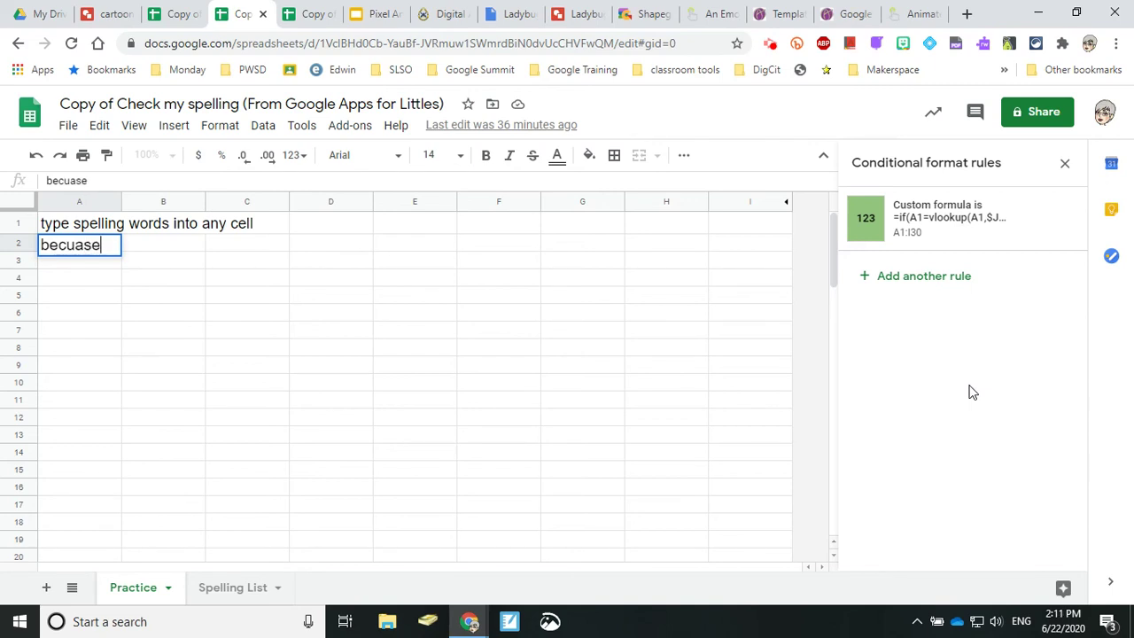
key("Tab")
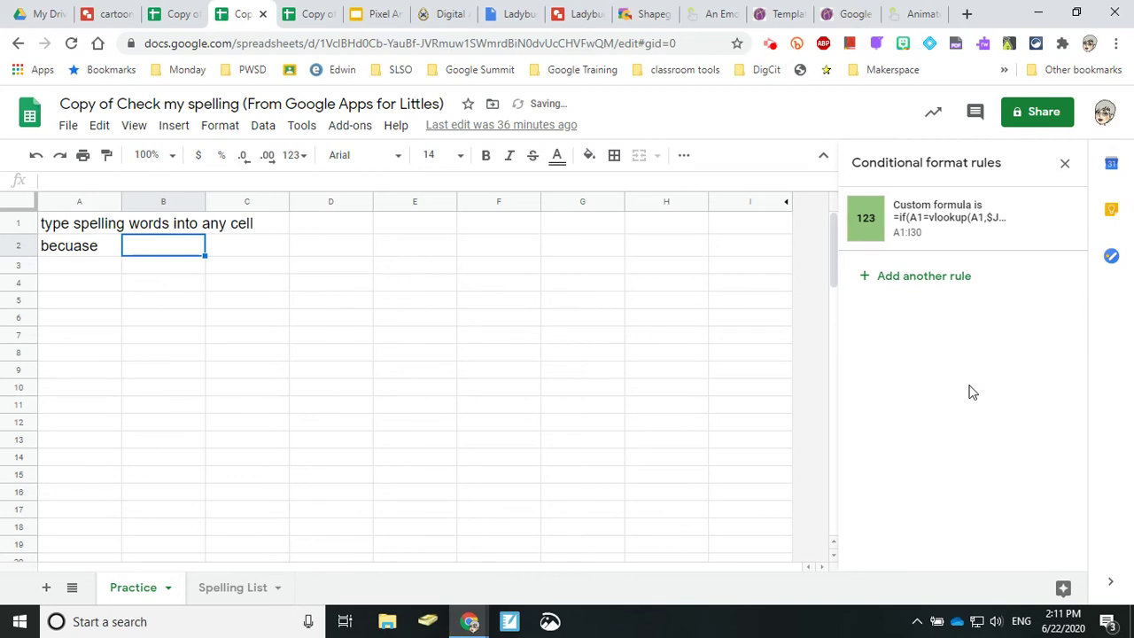
type("bwxUAW")
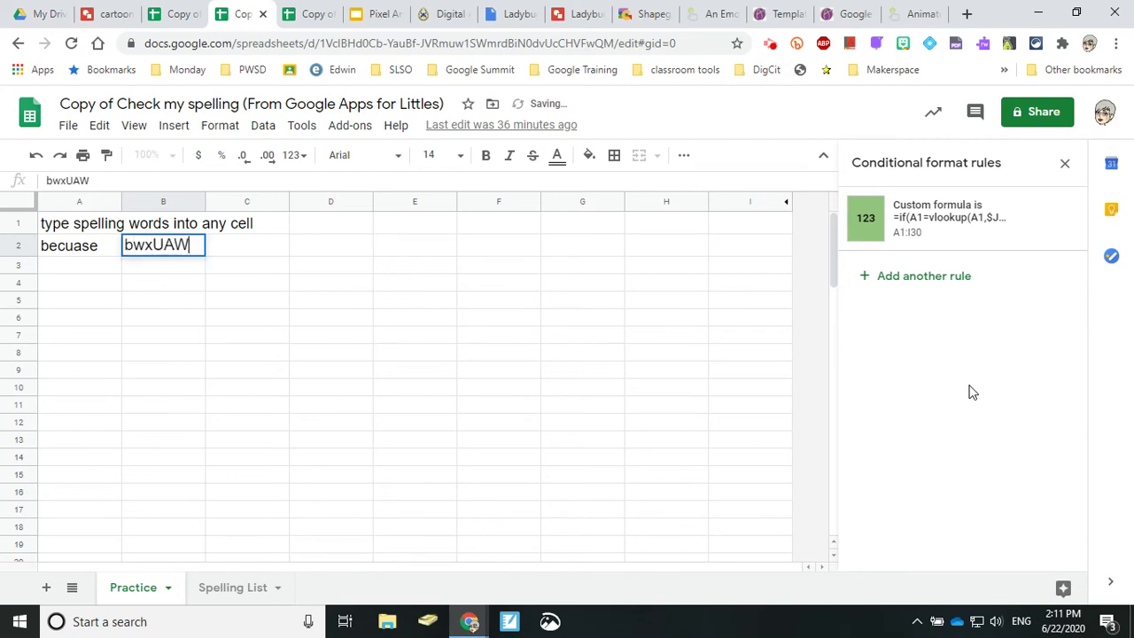
key("BackSpace")
key("BackSpace")
key("BackSpace")
key("BackSpace")
key("BackSpace")
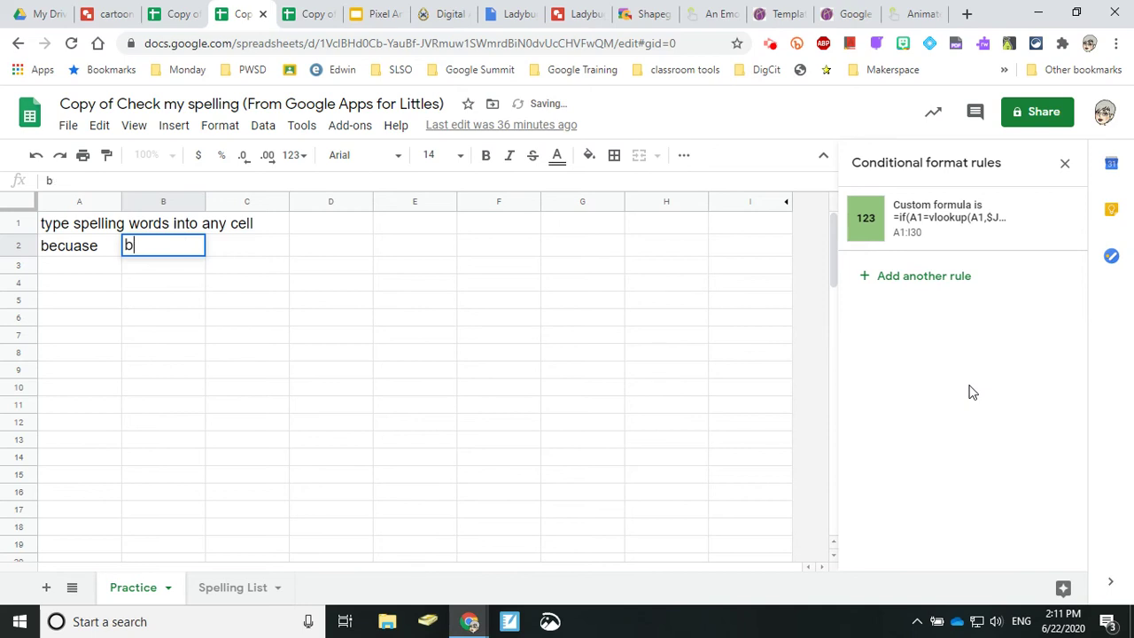
type("ecause")
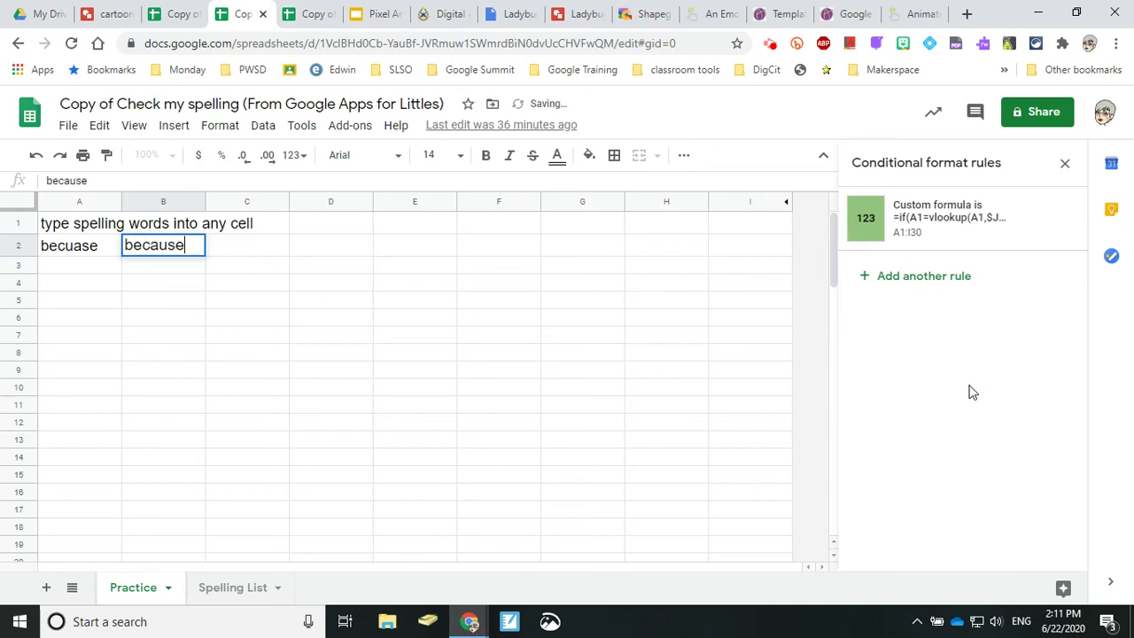
key("Tab")
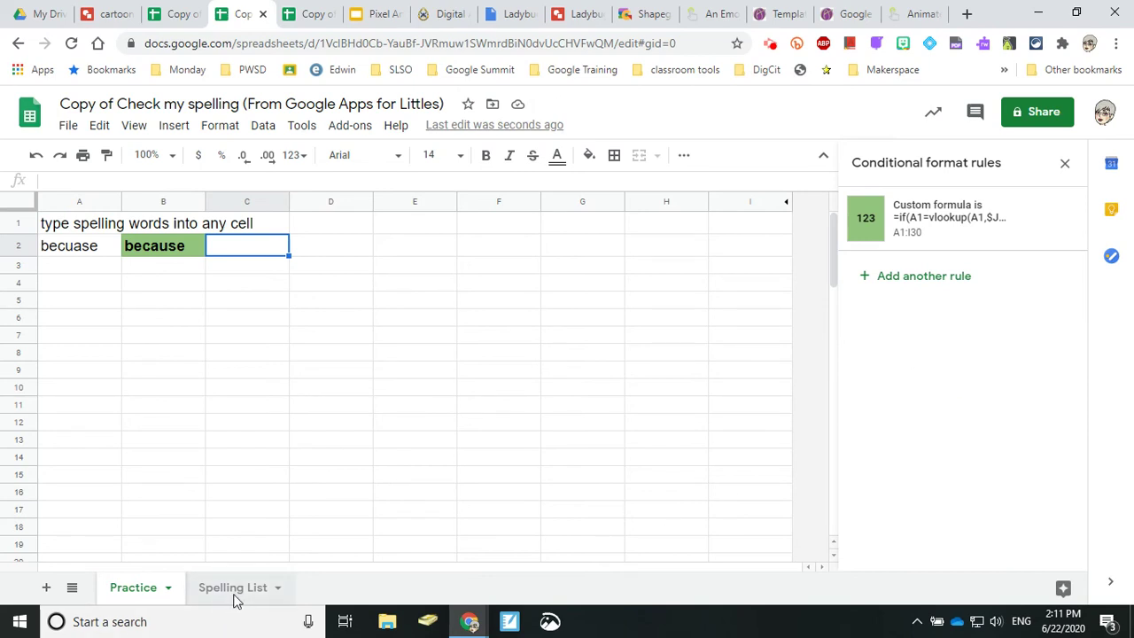
Check the Spelling List, then enter 'around' in C2 on the Practice sheet.
left_click(235, 591)
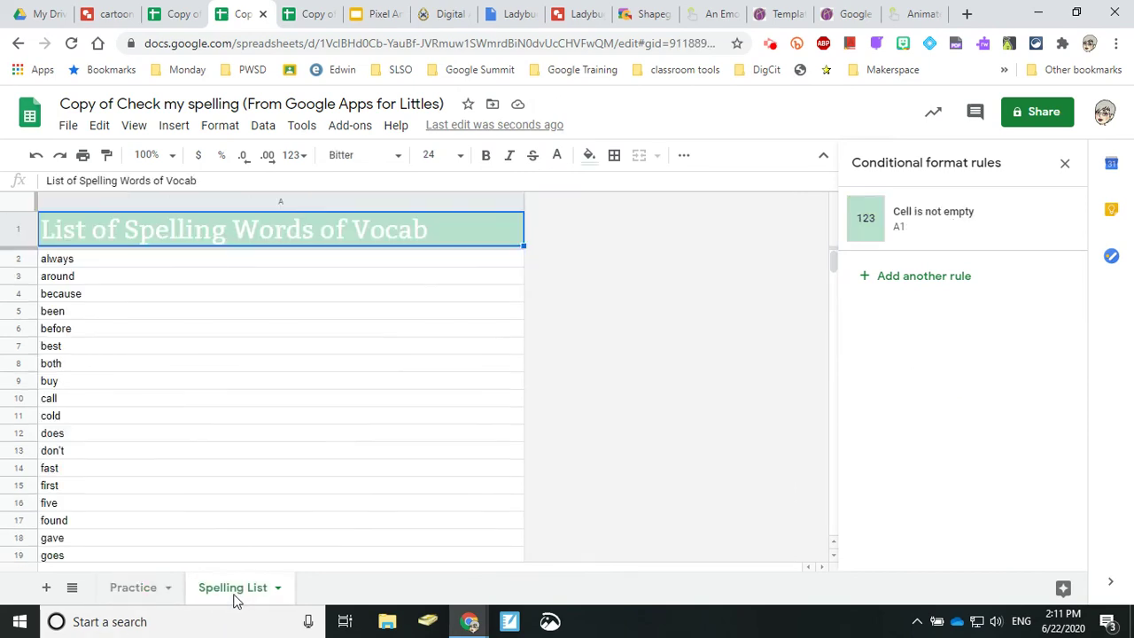
left_click(133, 589)
type("around")
key("Return")
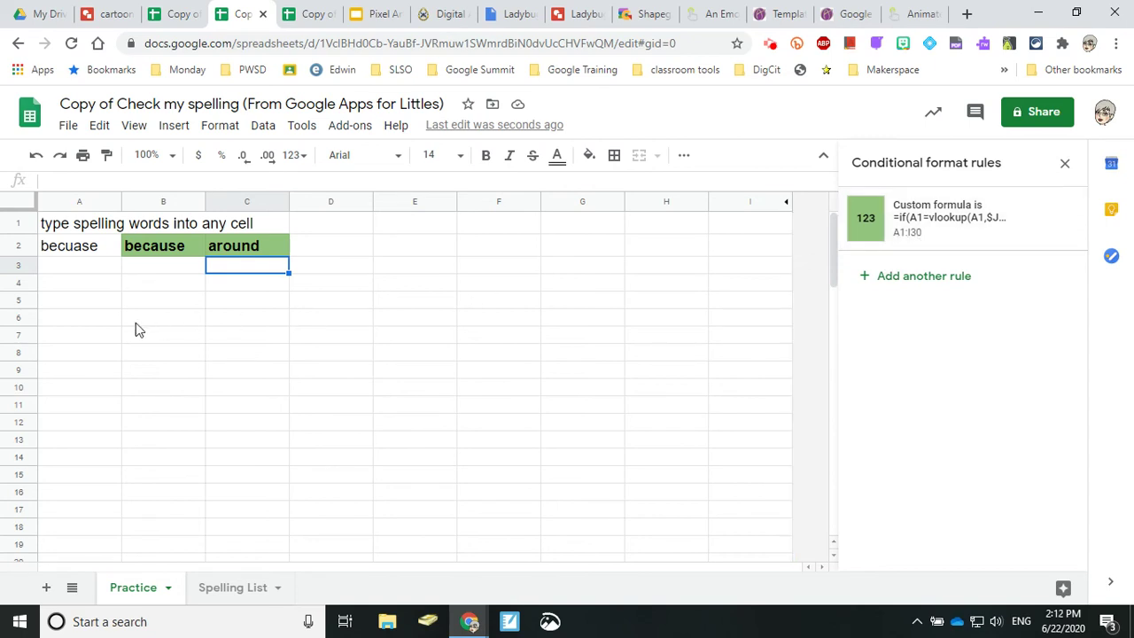
Scroll down the Practice sheet and enter 'cold' in cell E21.
left_click(71, 227)
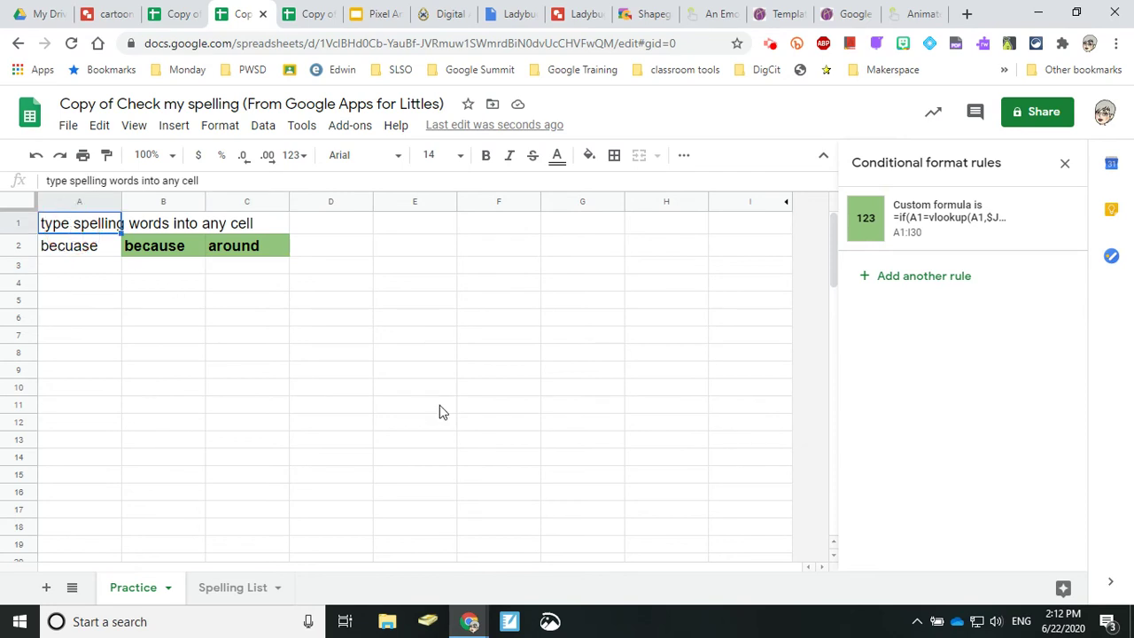
scroll(578, 430, "down", 2)
scroll(577, 427, "down", 3)
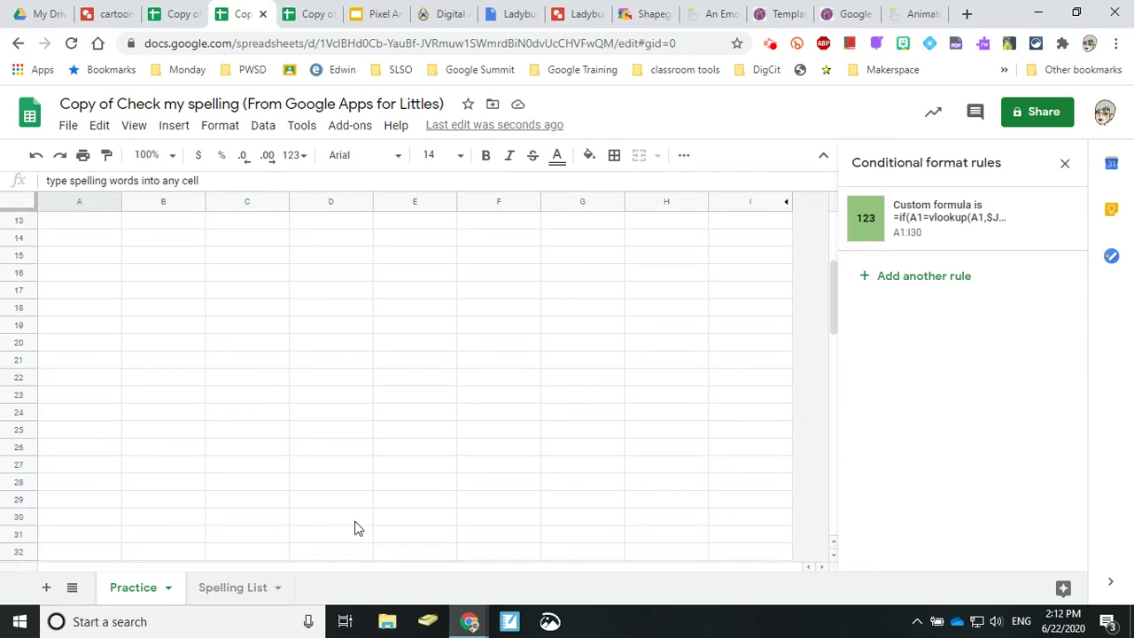
left_click(750, 521)
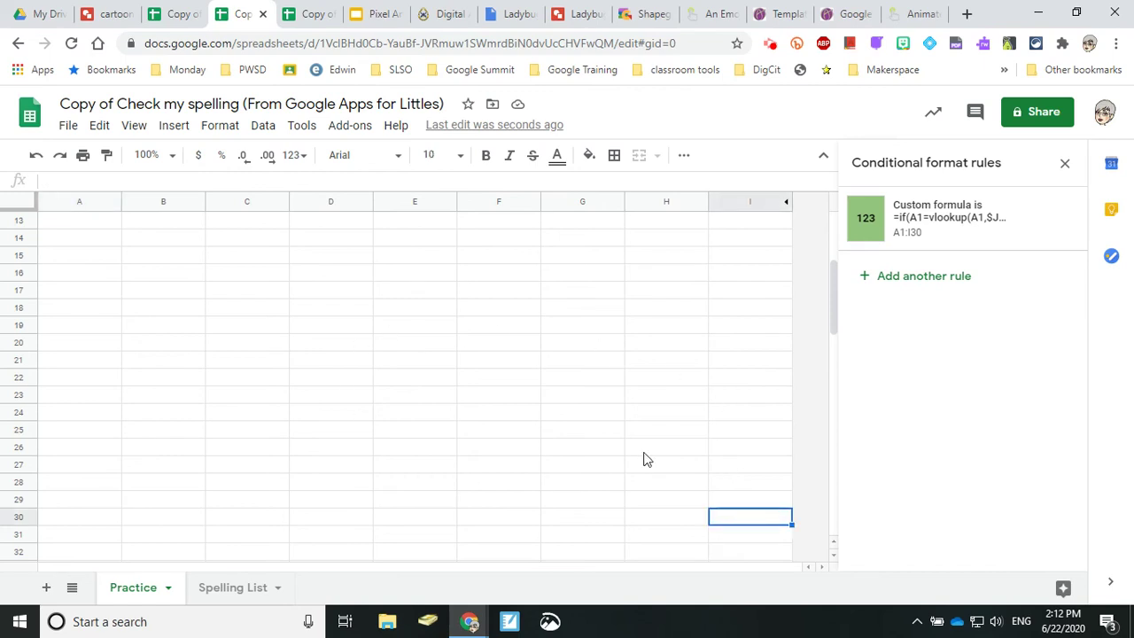
left_click(415, 364)
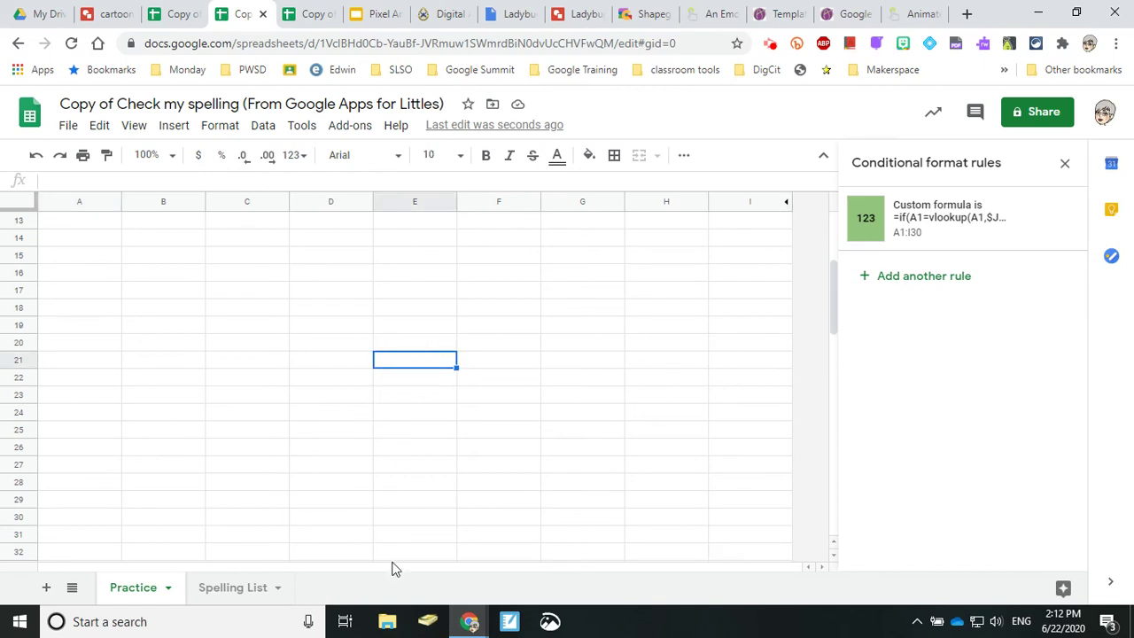
left_click(211, 588)
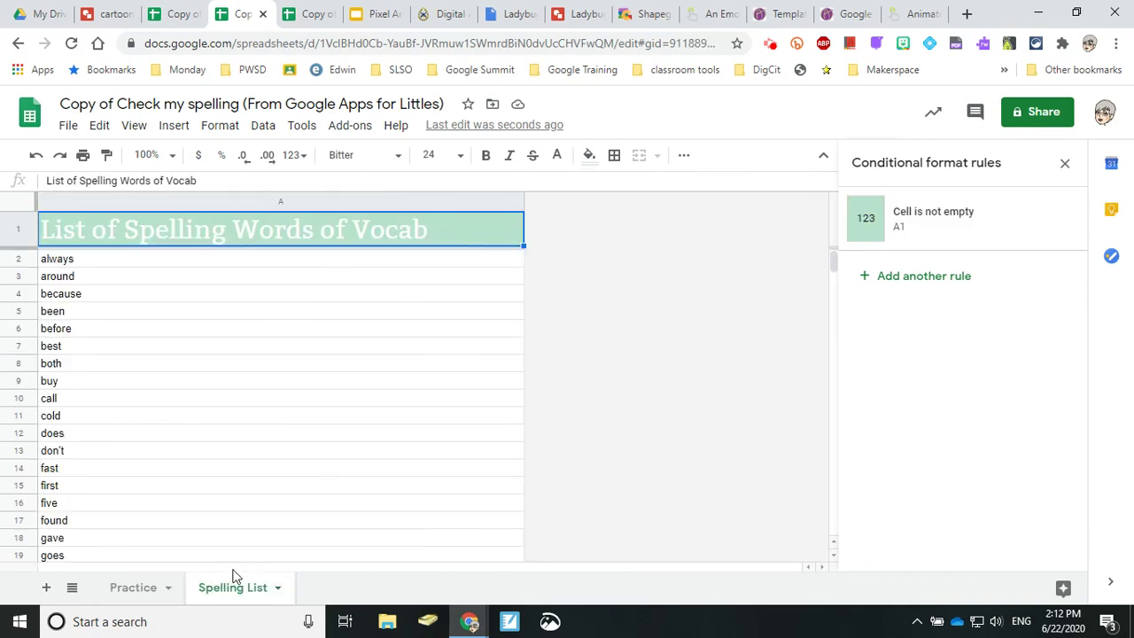
left_click(135, 588)
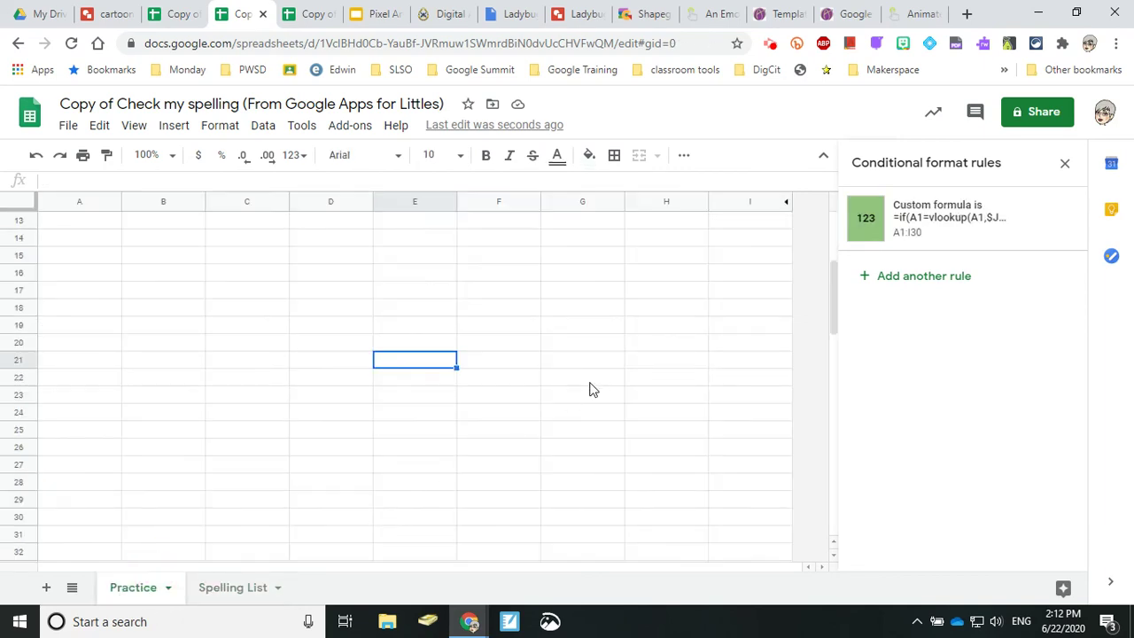
type("cold")
key("Return")
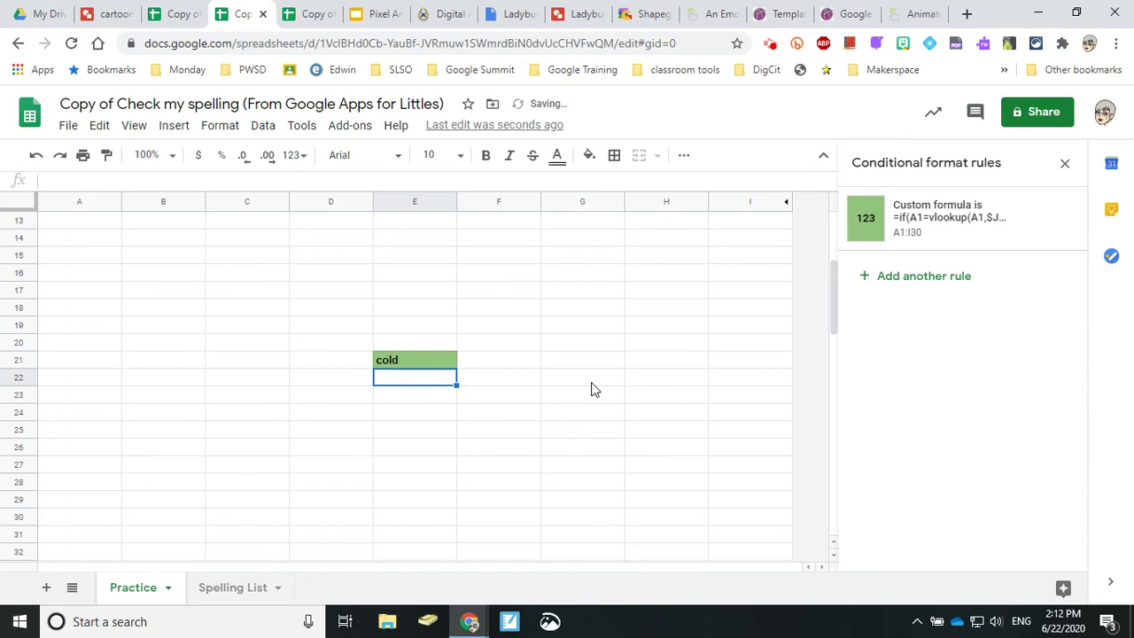
Enter the misspellings 'duz' in B18 and 'dies' in C19, and 'does' in D19.
key("Up")
key("Up")
key("Up")
key("Up")
key("Left")
key("Left")
key("Left")
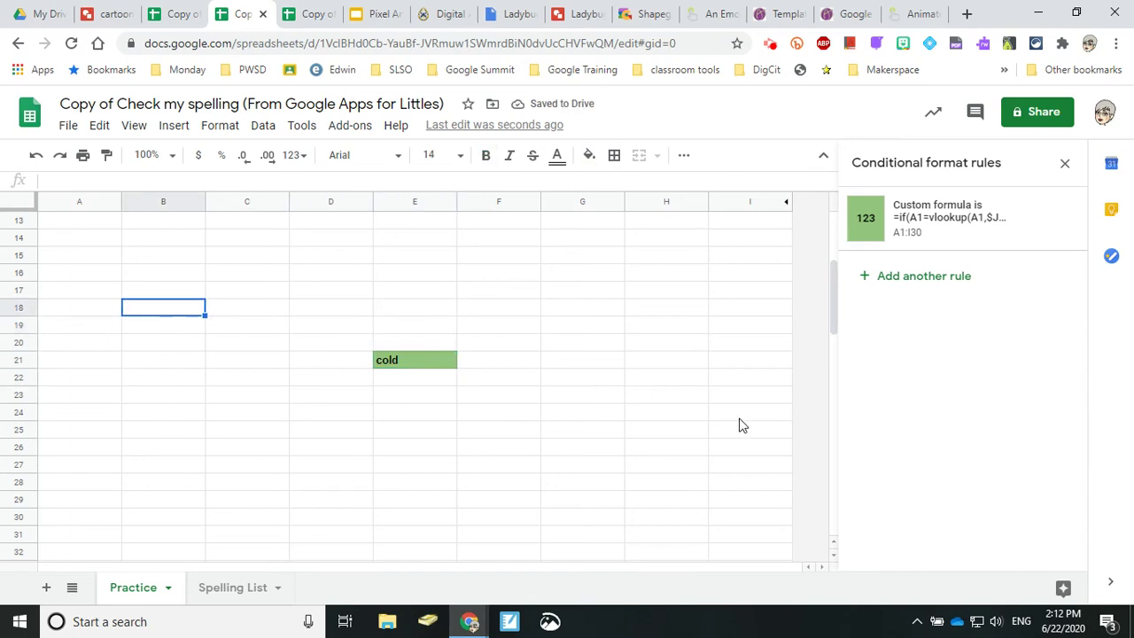
type("duz")
key("Return")
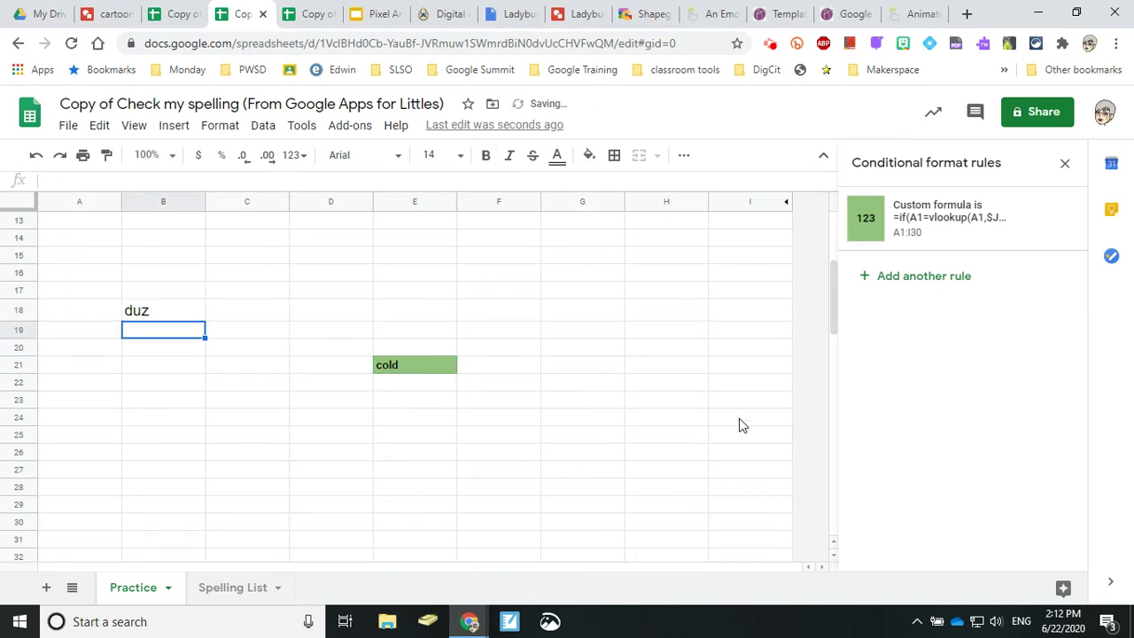
key("Right")
type("dies")
key("Right")
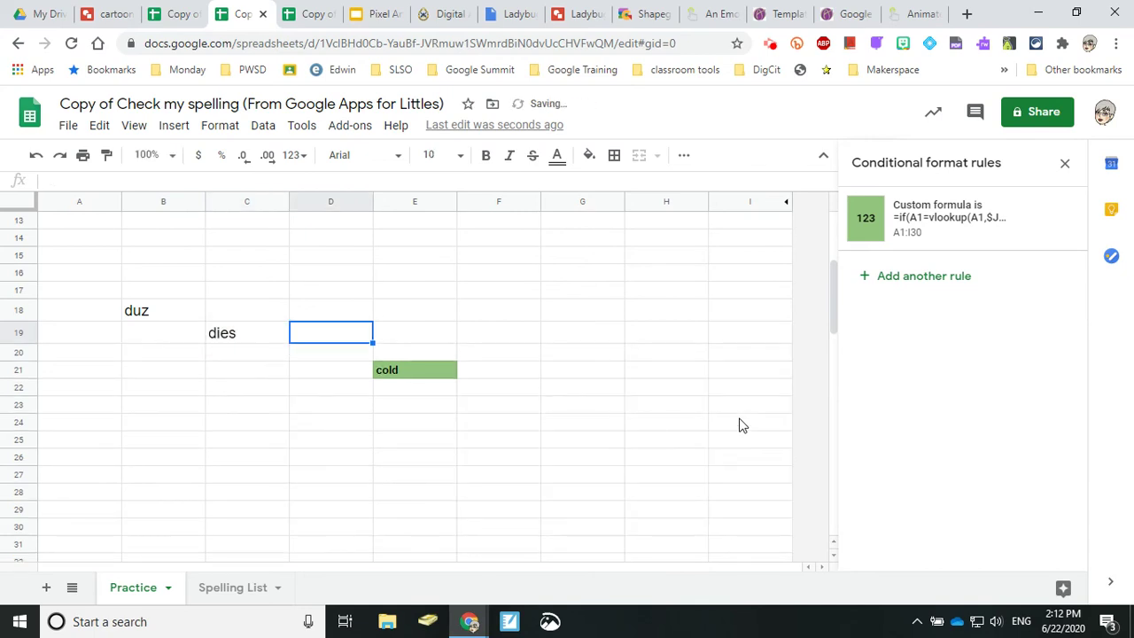
type("does")
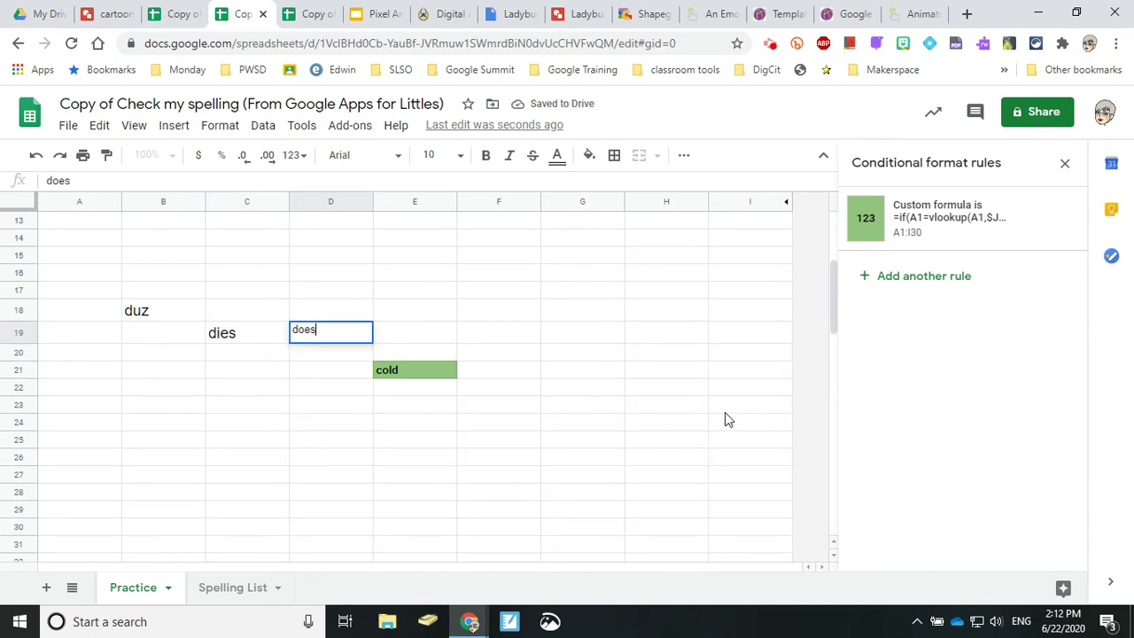
key("Return")
Enter 'cold' in cell E17, then move the selection to C16.
key("Up")
key("Up")
key("Right")
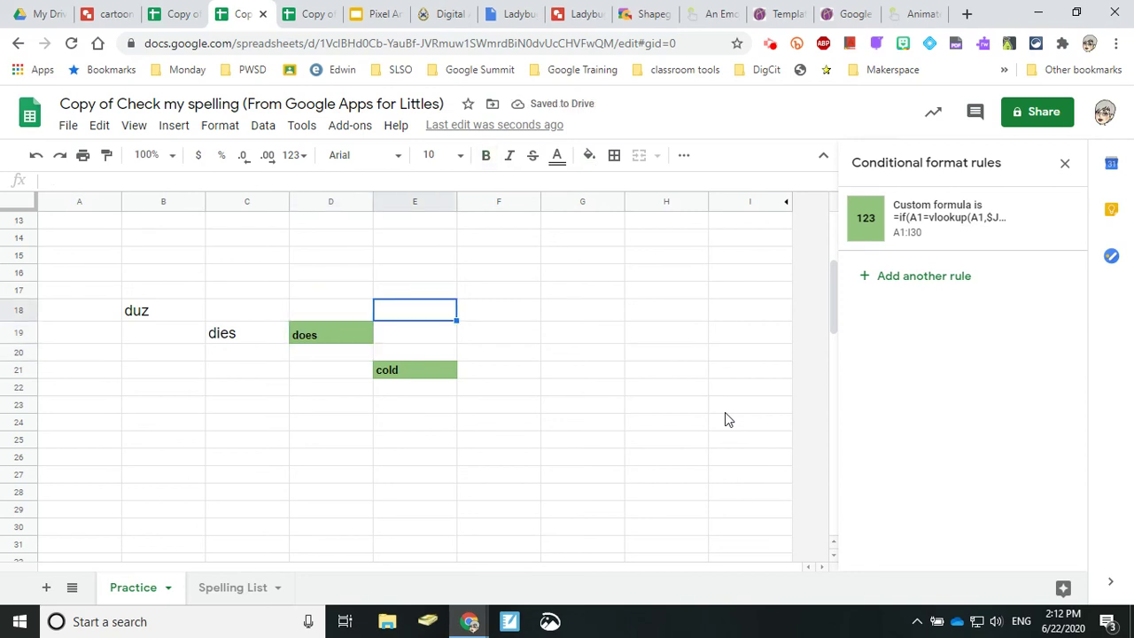
key("Up")
type("co")
key("Tab")
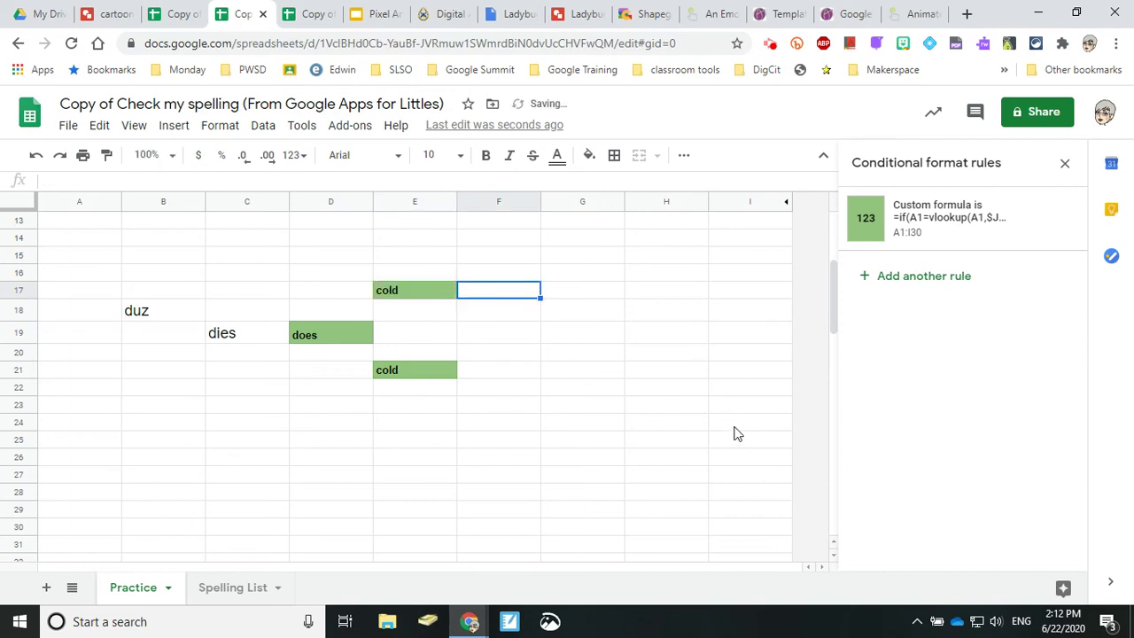
key("Up")
key("Left")
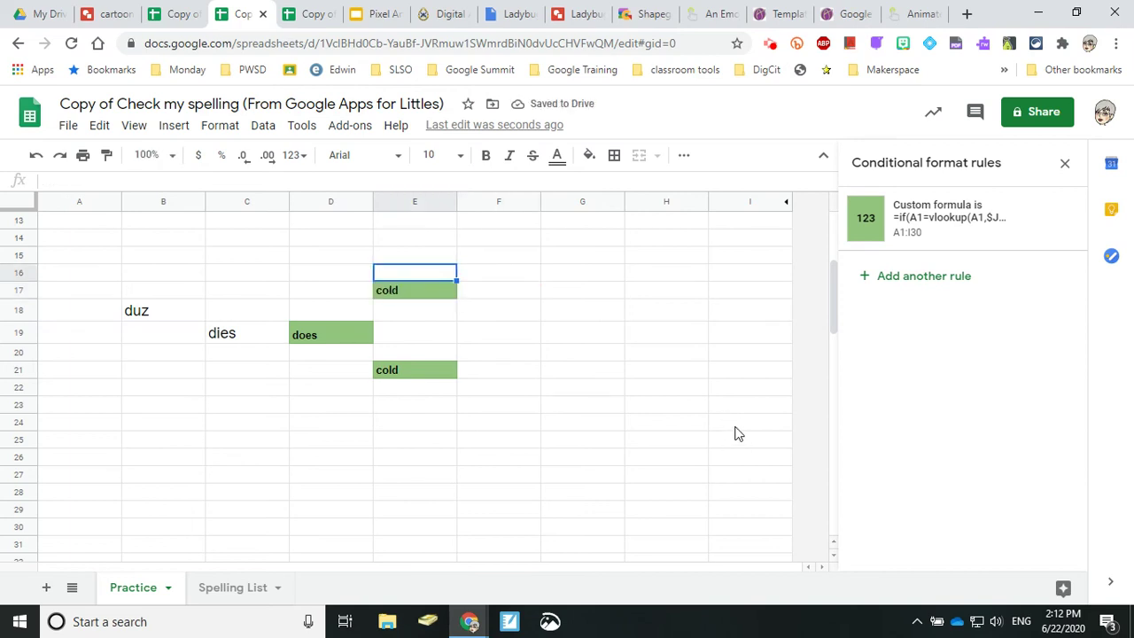
key("Left")
key("Left")
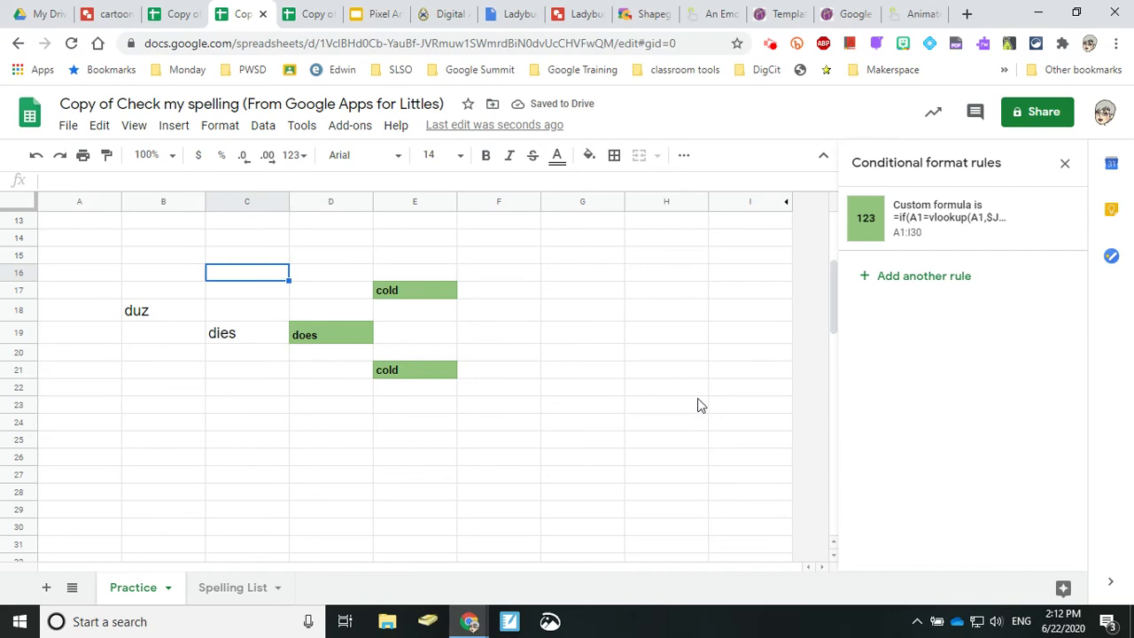
mouse_move(470, 621)
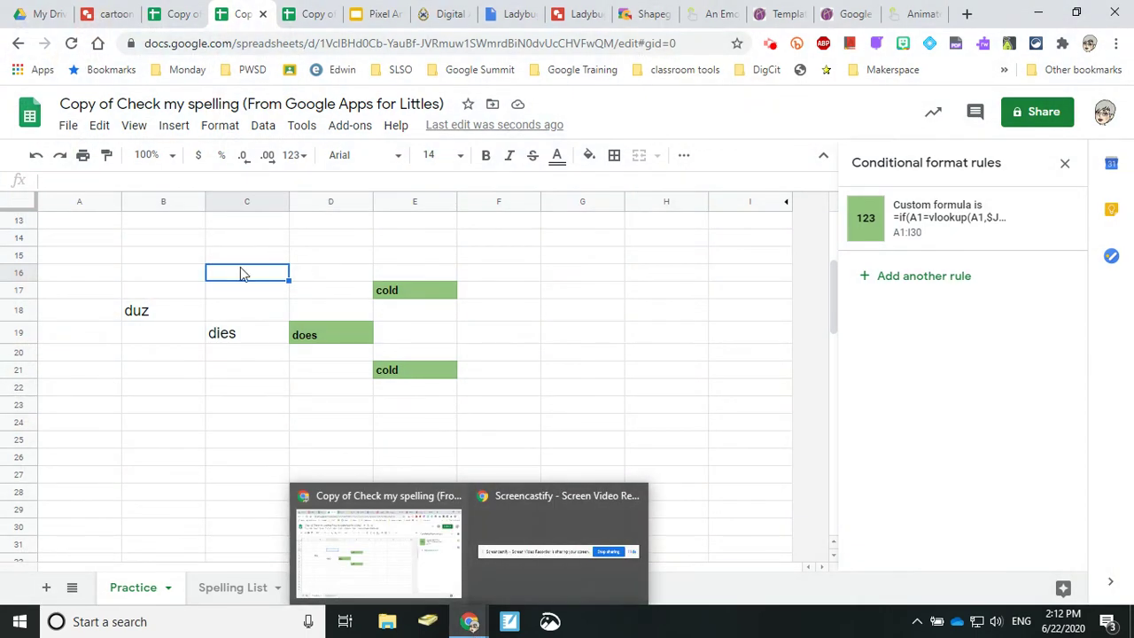
Switch to the pixel art template copy and show its conditional formatting rules for 1, 2, 3….
left_click(168, 14)
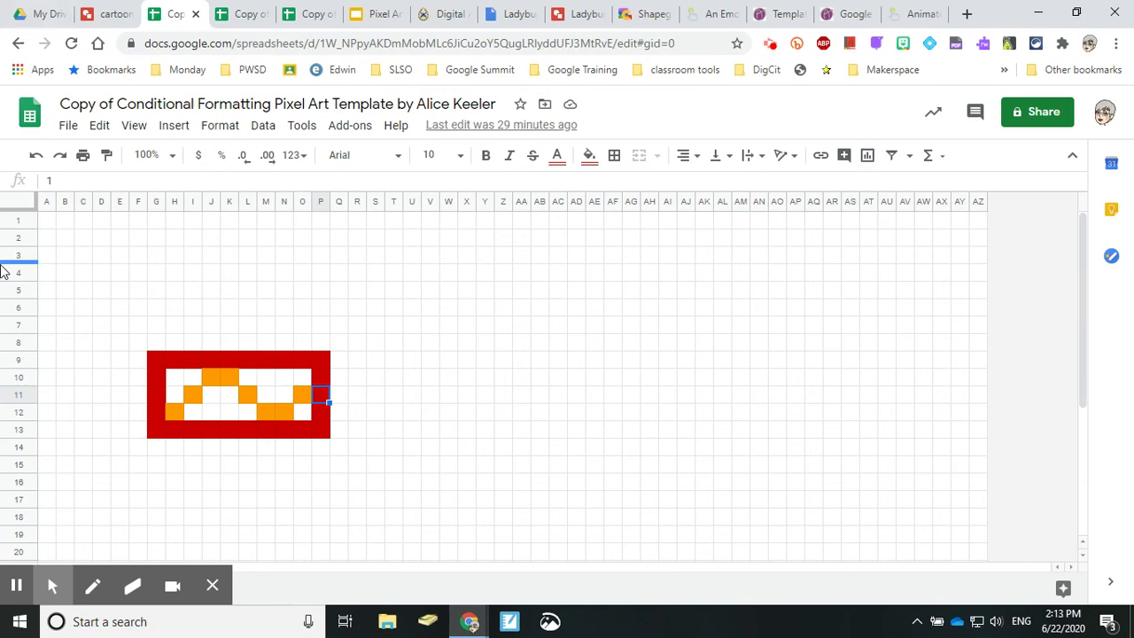
left_click(220, 125)
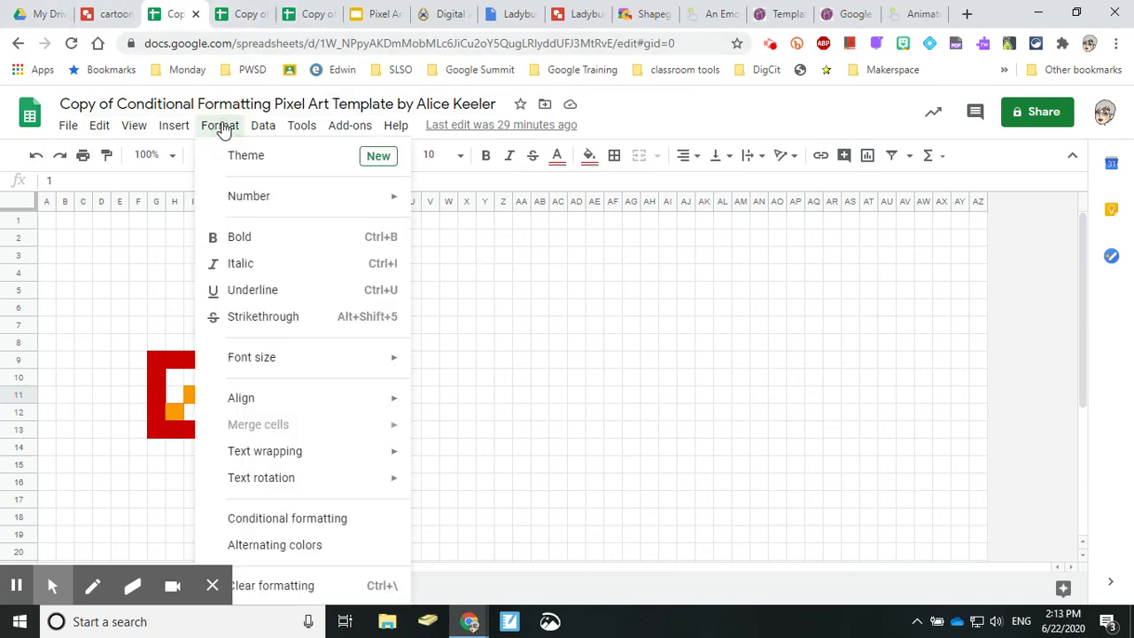
left_click(316, 524)
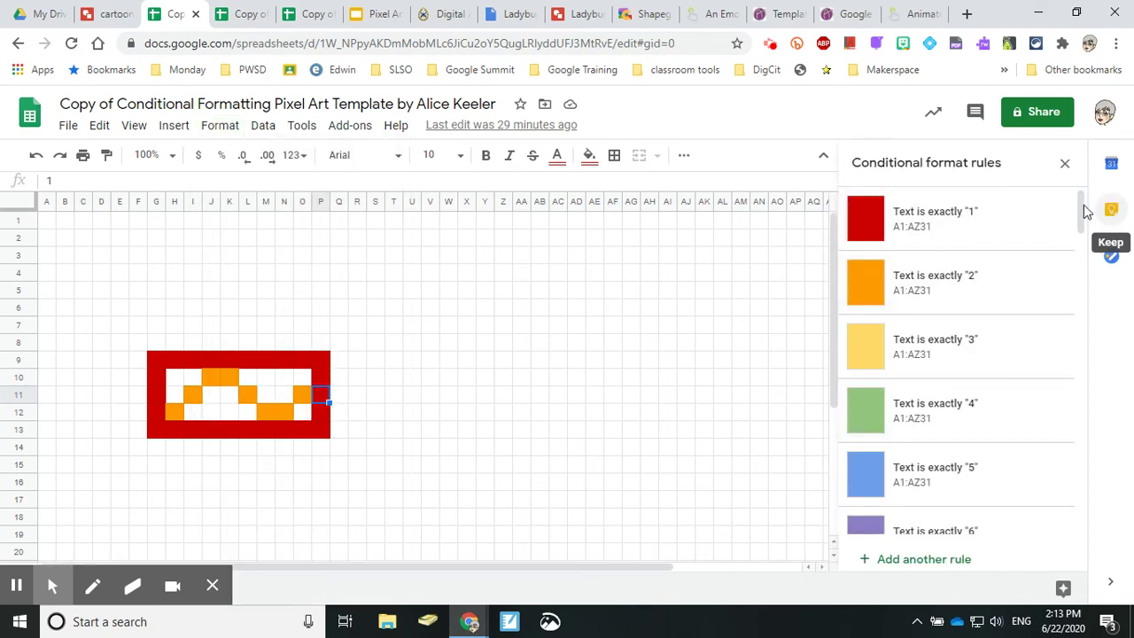
Enter 55 in X12, 66 in Y12, 88 in Y11 and 44 in X11 to colour the block.
left_click_drag(1086, 221, 1083, 340)
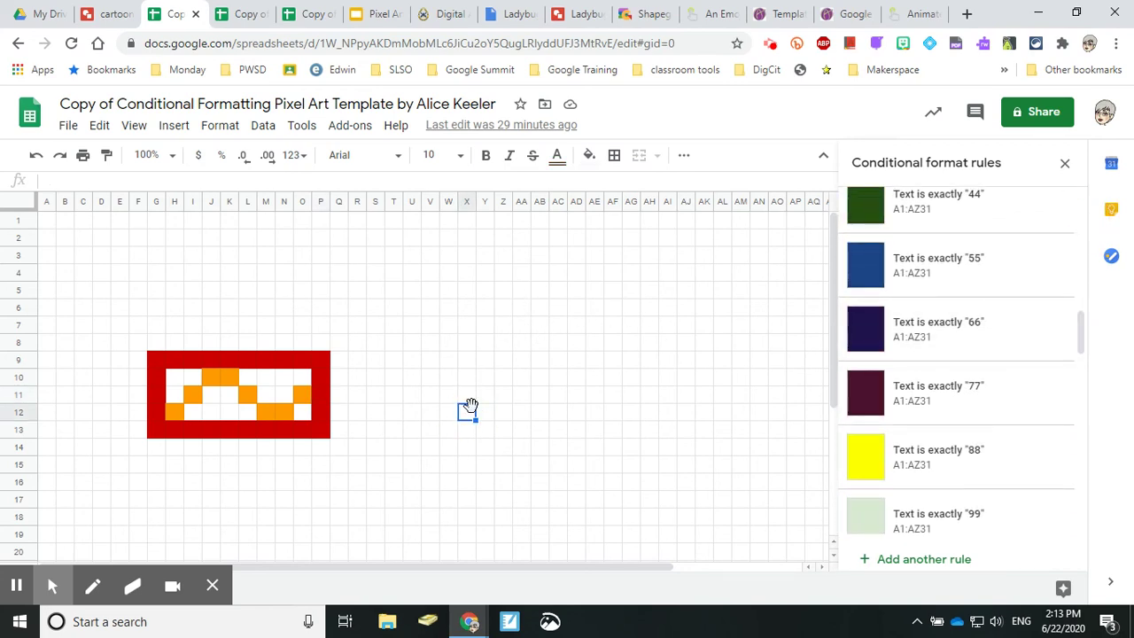
type("55")
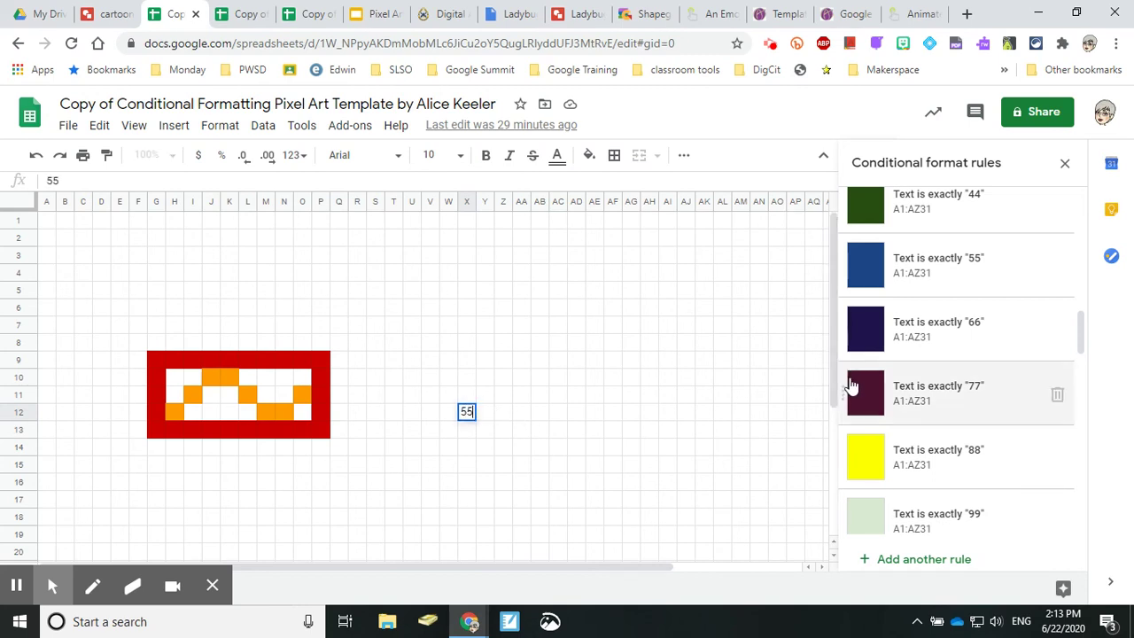
key("Tab")
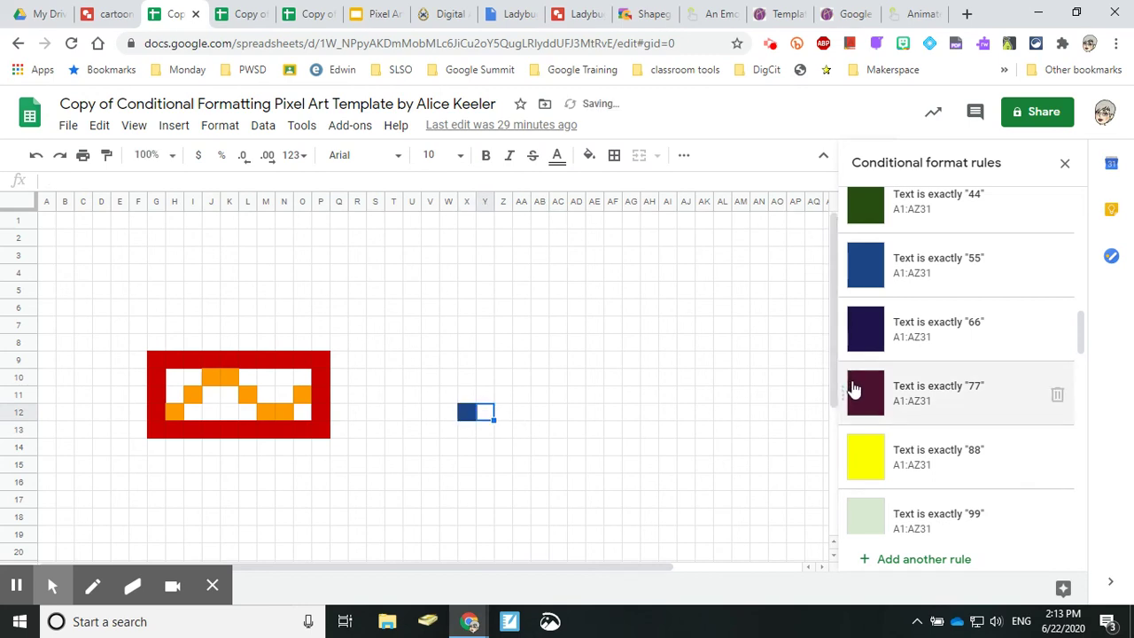
type("66")
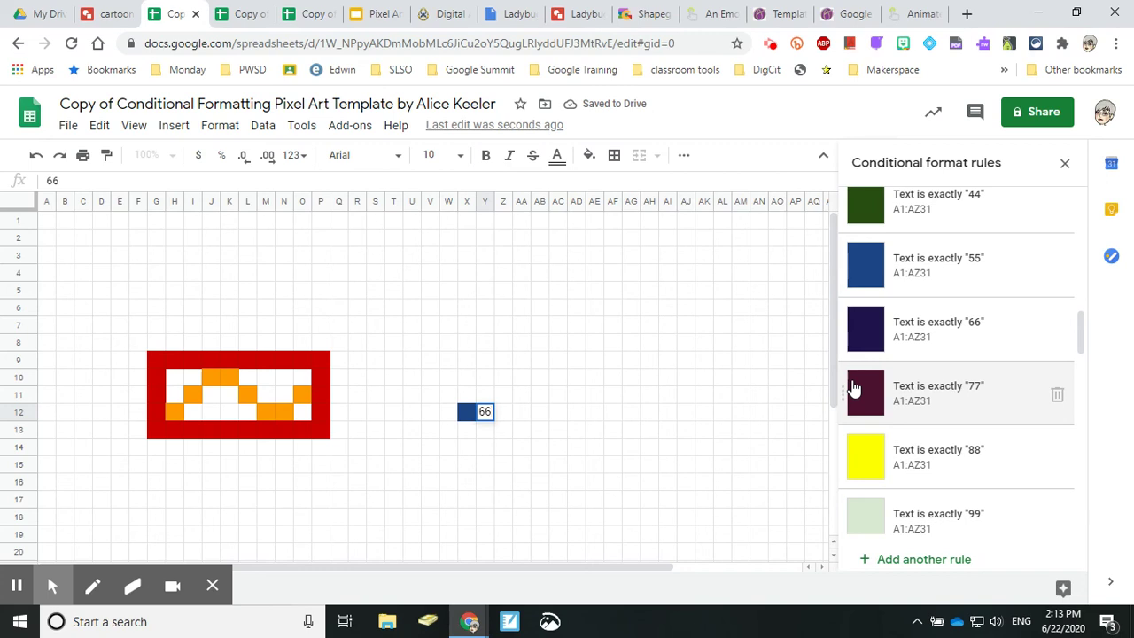
key("Up")
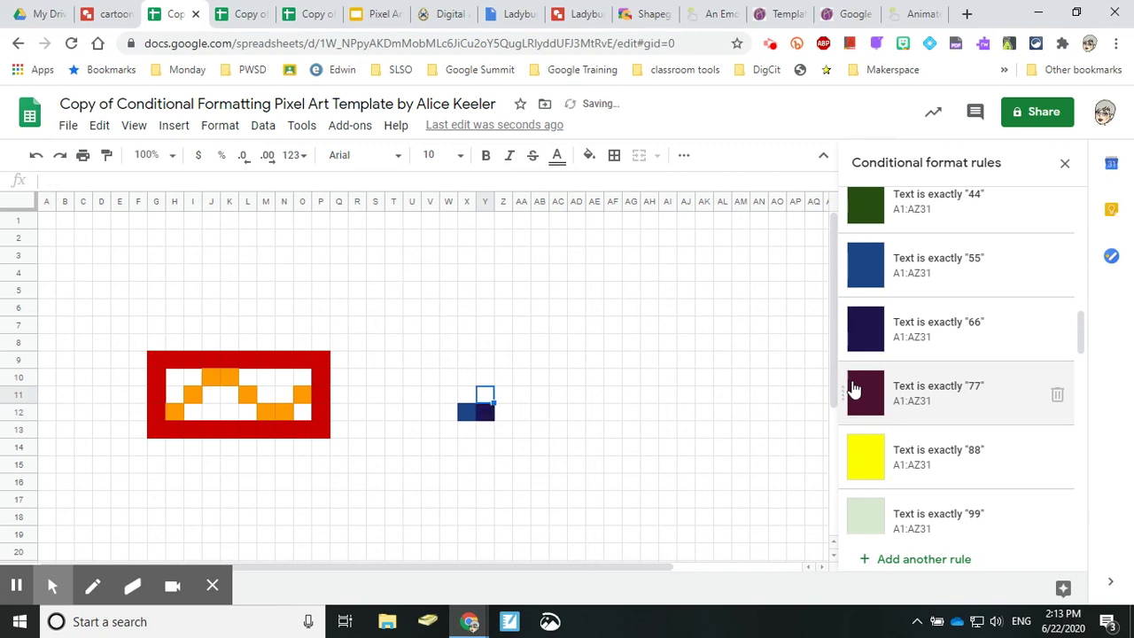
type("88")
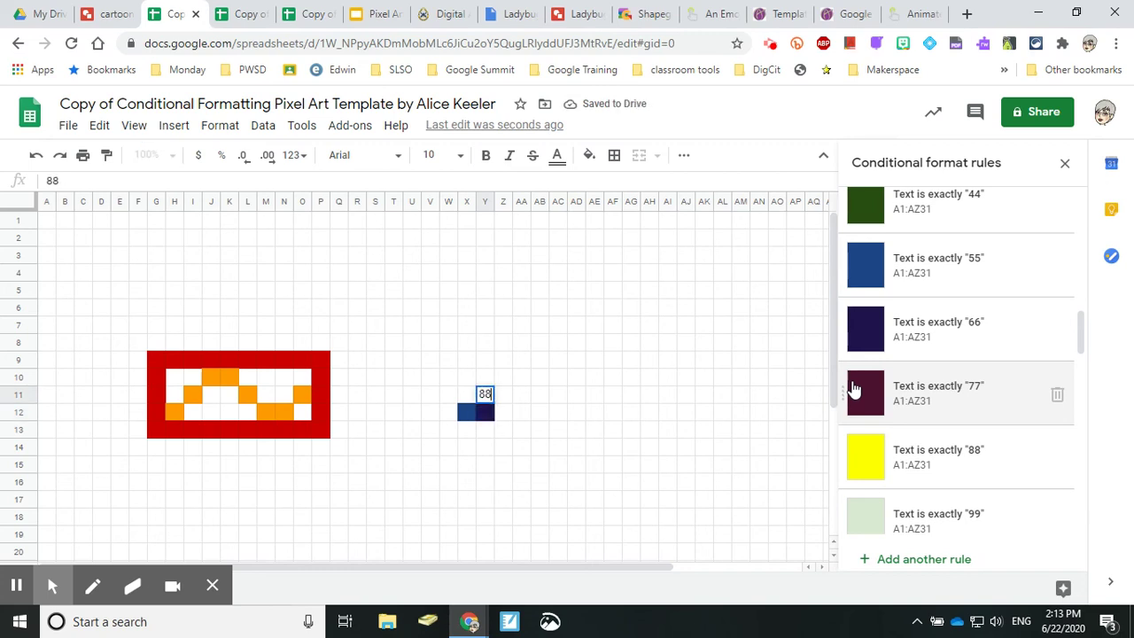
key("Left")
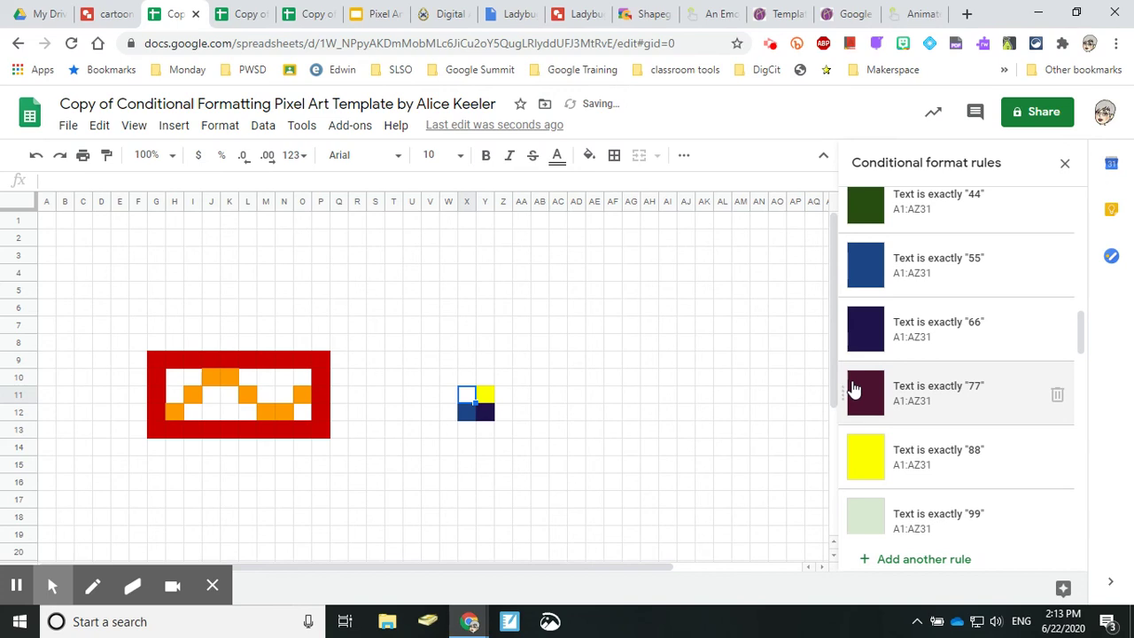
type("44")
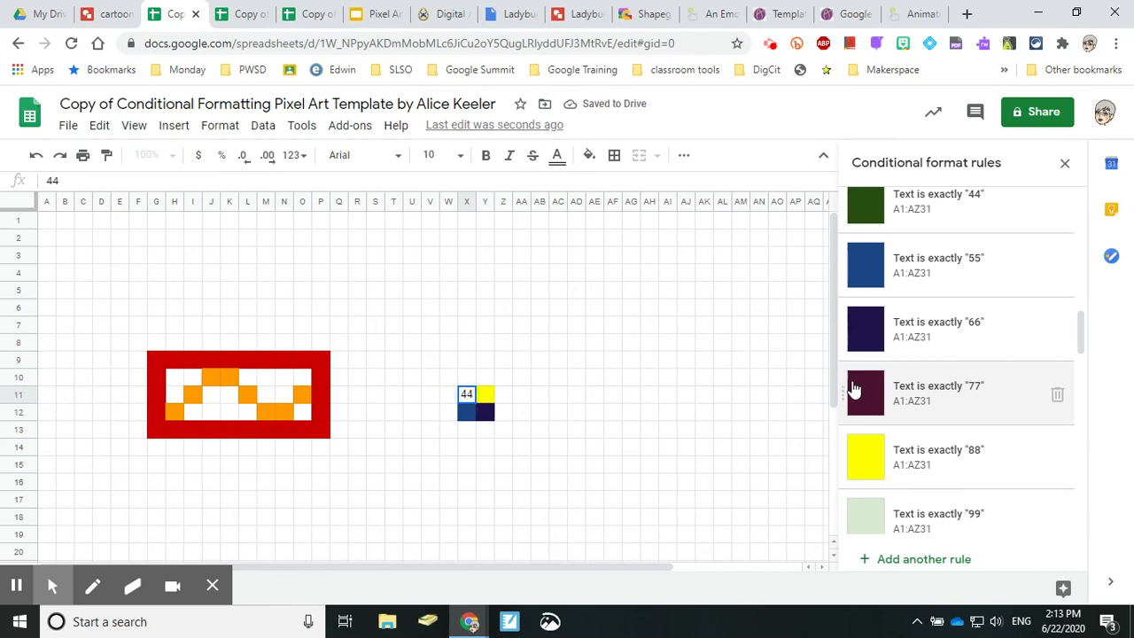
key("Return")
key("Up")
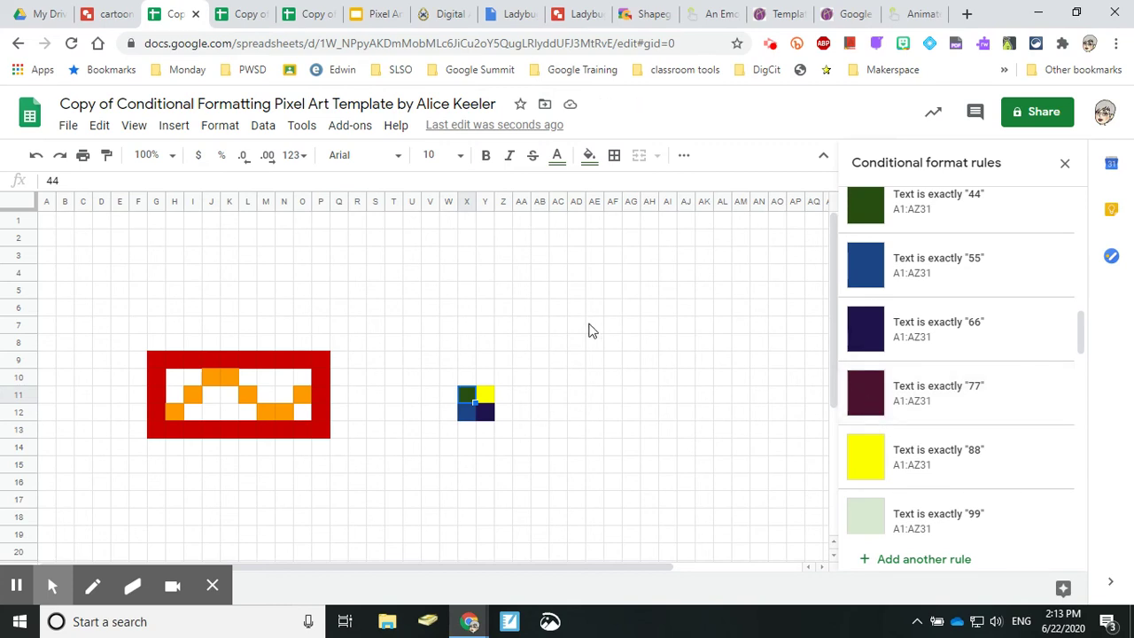
left_click(506, 416)
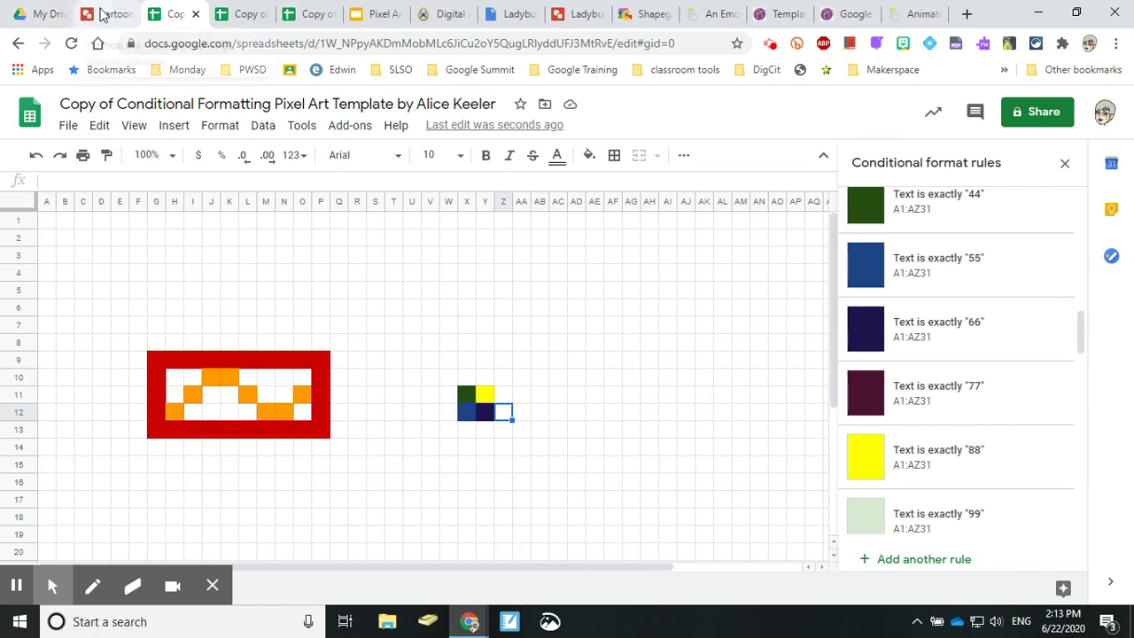
Switch back to the 'Pixel Art and other Drawing Activities' deck and start presenting it.
left_click(376, 14)
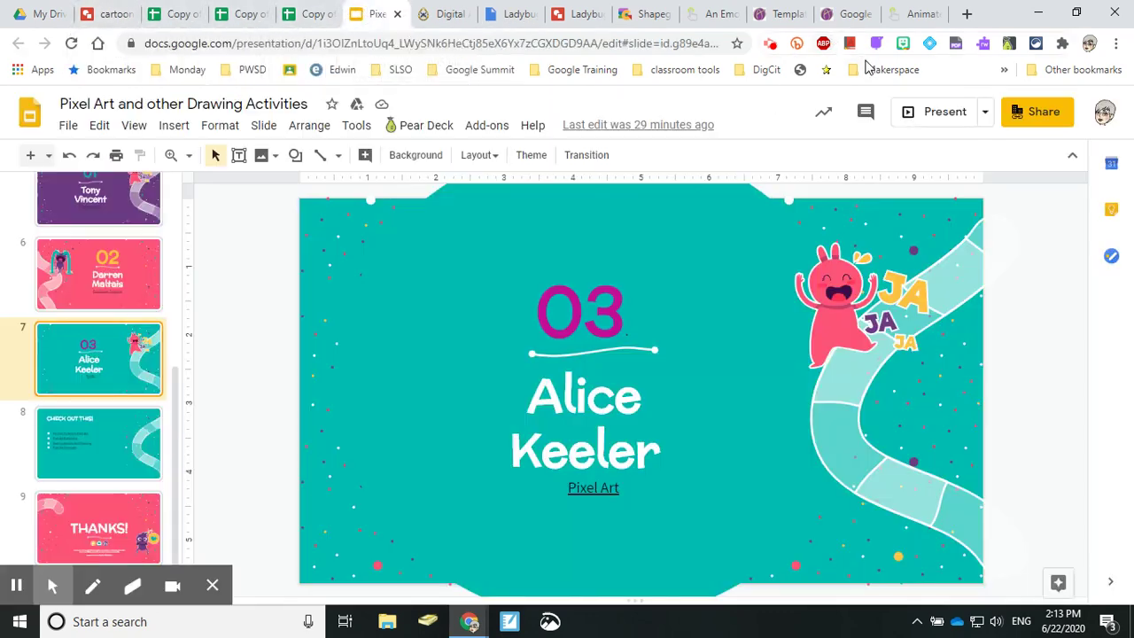
left_click(939, 112)
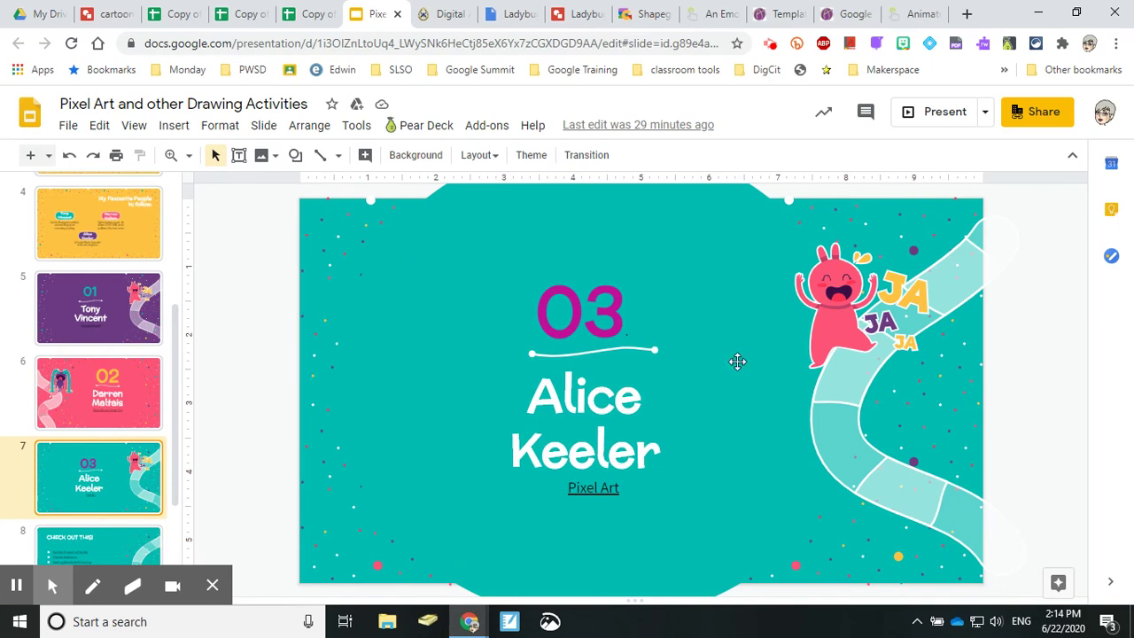
Advance to slide 8, 'CHECK OUT THIS!', and look over its pixel art and spelling links.
key("Down")
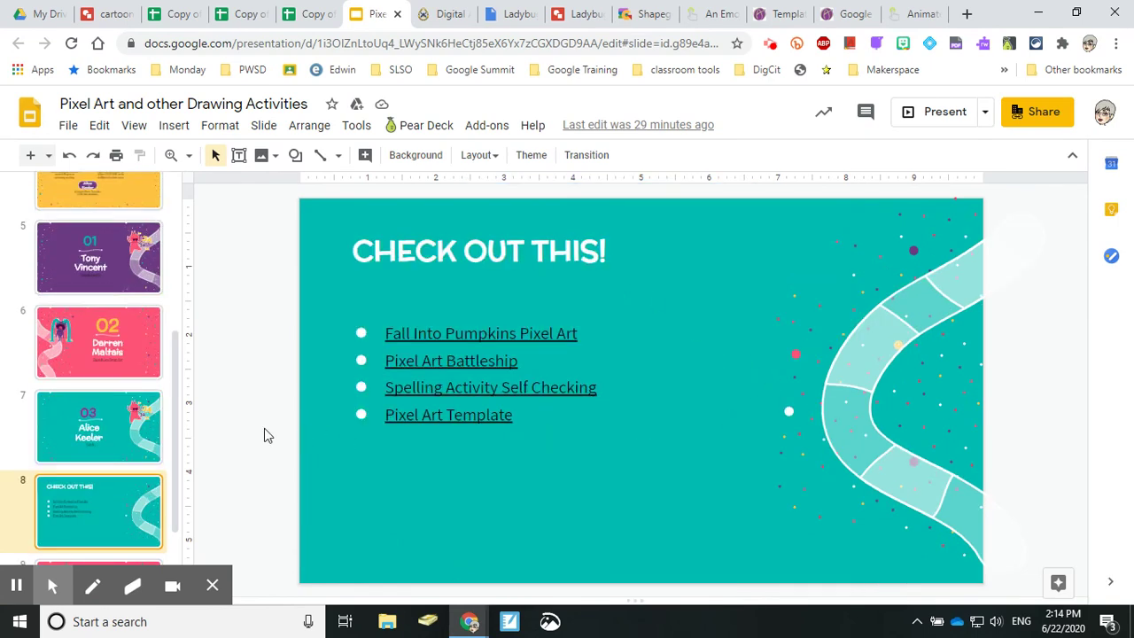
scroll(175, 414, "up", 2)
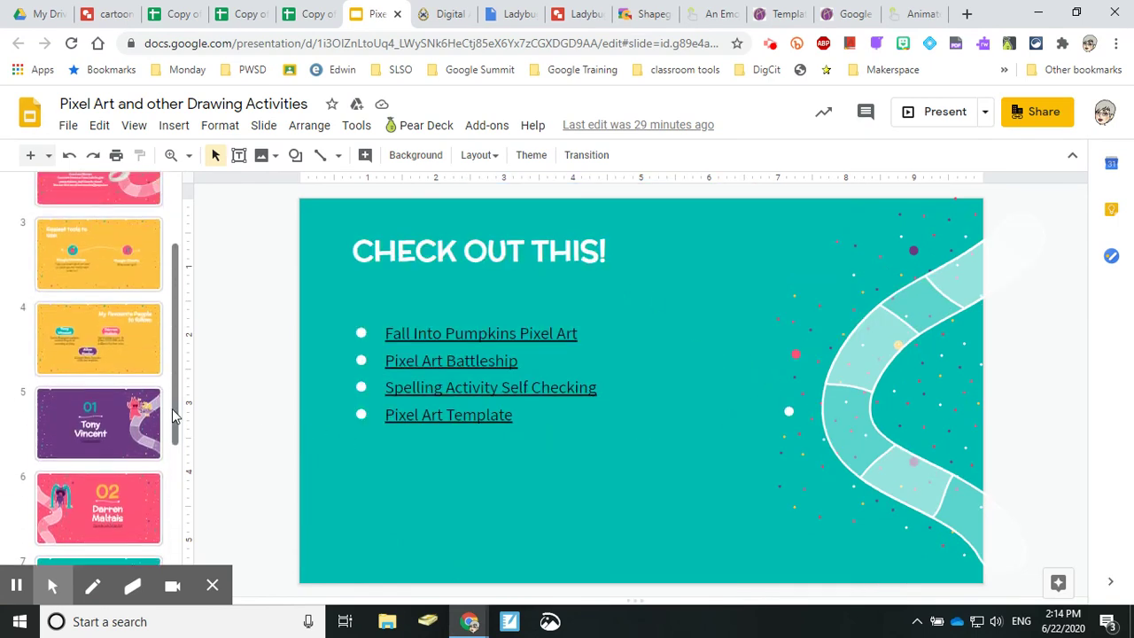
scroll(175, 435, "up", 2)
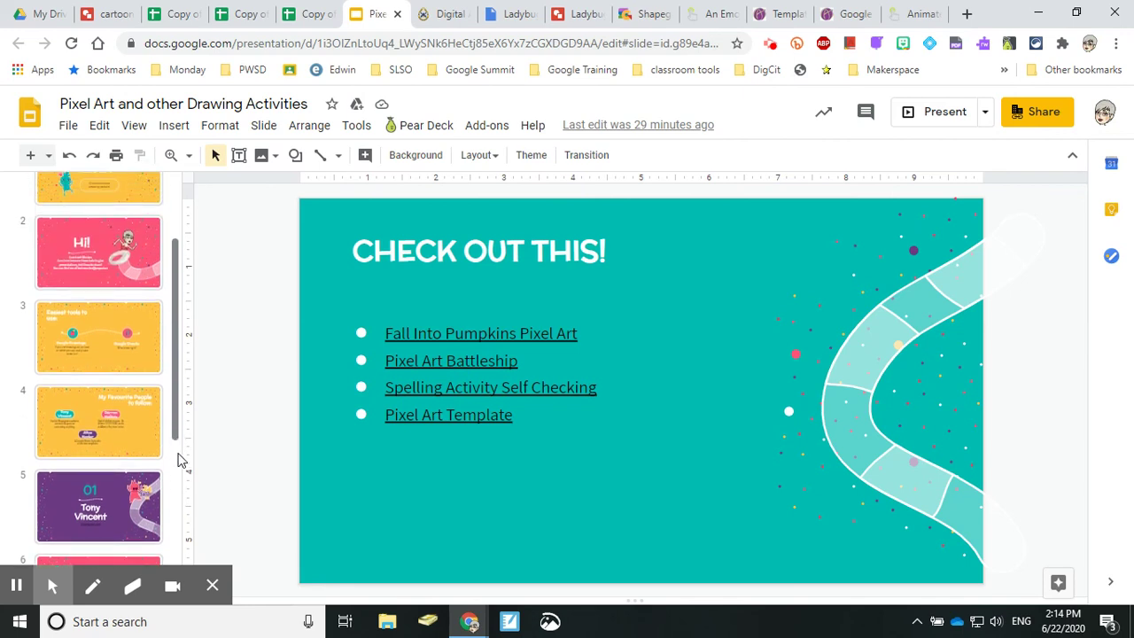
scroll(172, 452, "down", 5)
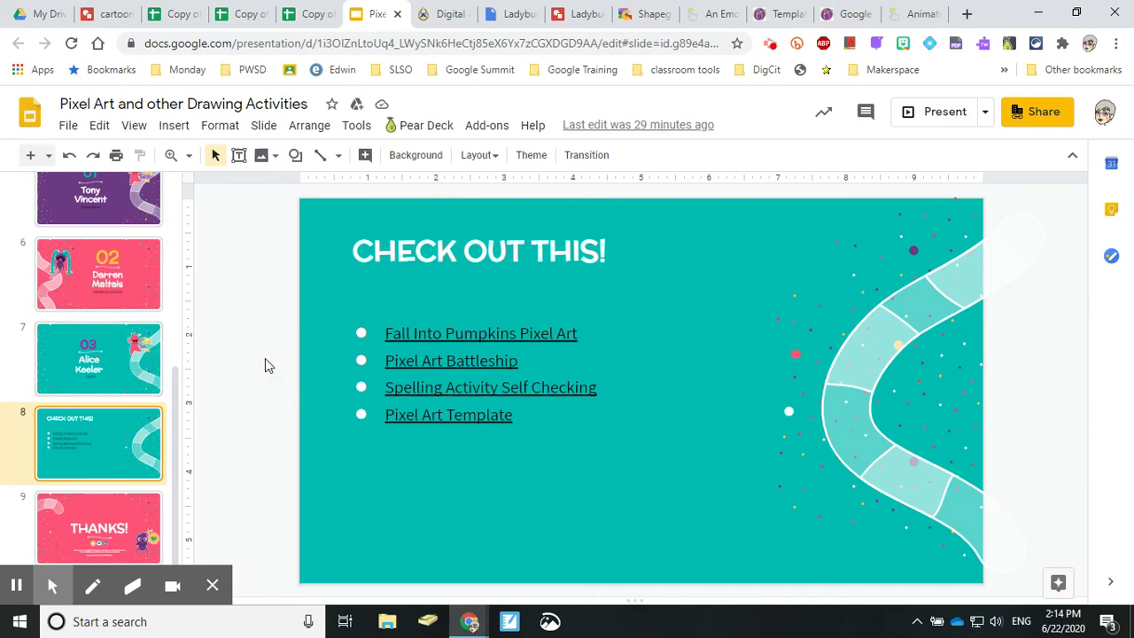
left_click(211, 589)
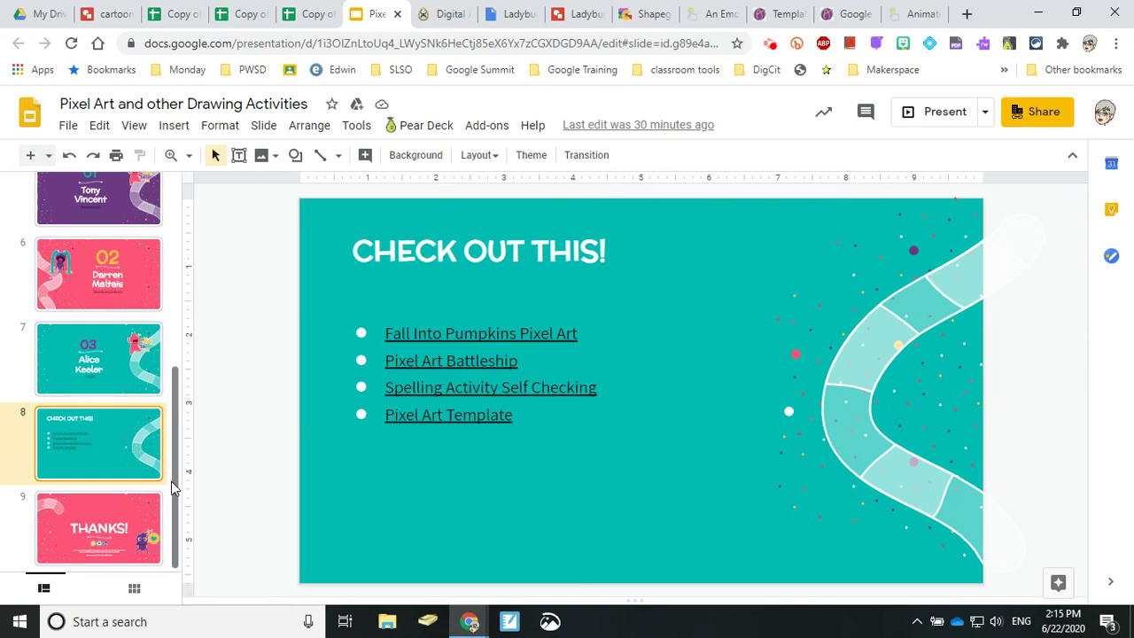
left_click_drag(175, 493, 228, 267)
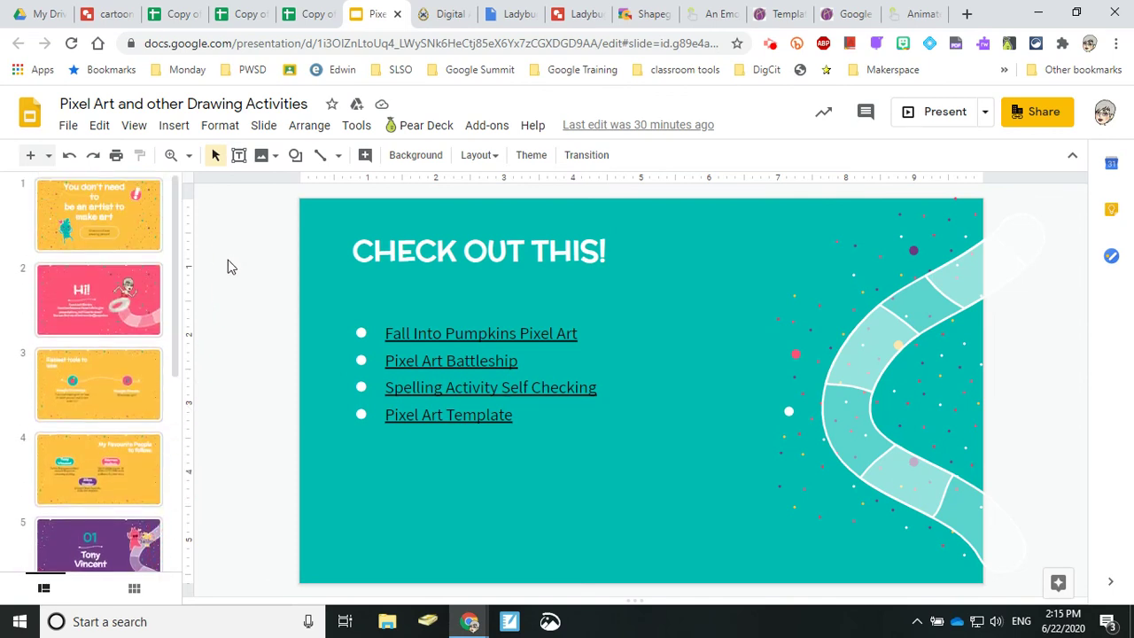